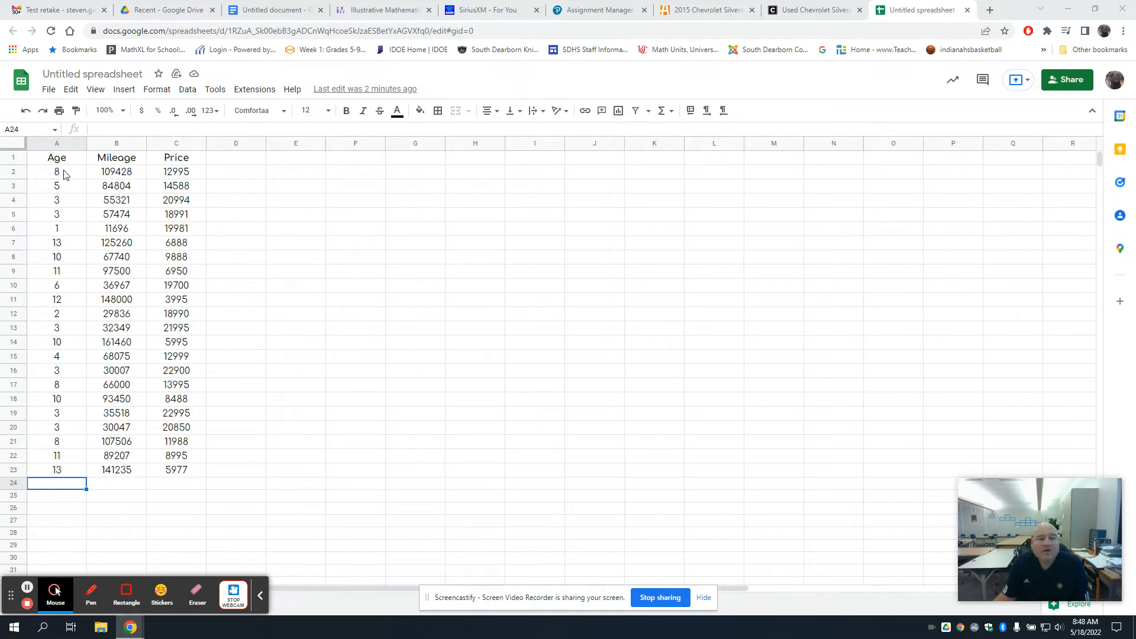
- Sort the range A2:C23 by the Age column in ascending order
drag(41, 177, 155, 477)
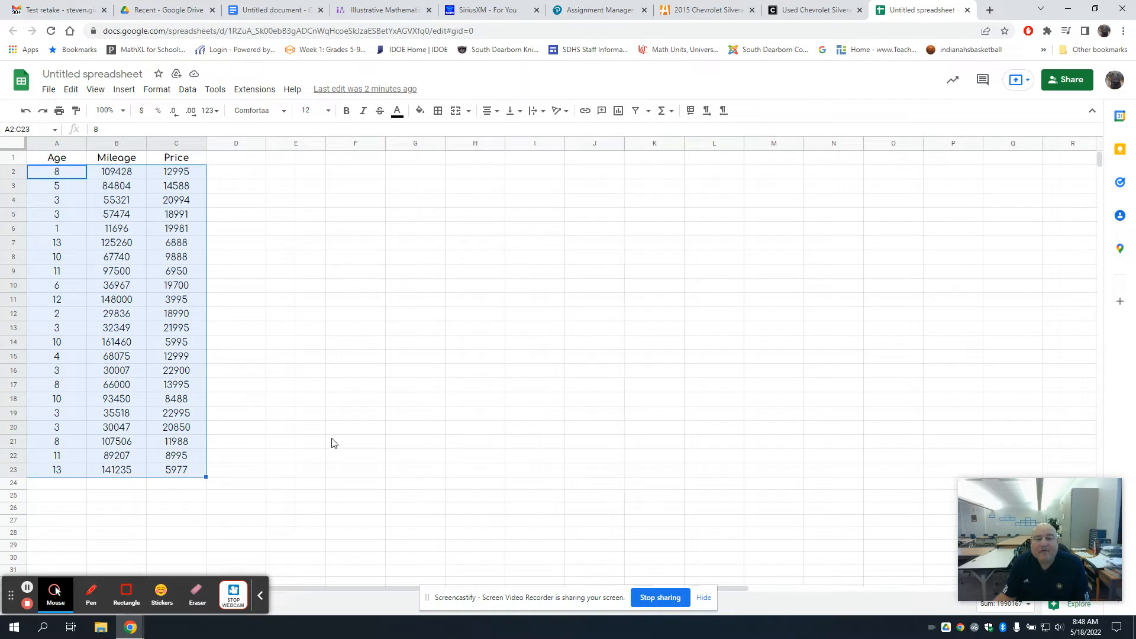
click(187, 90)
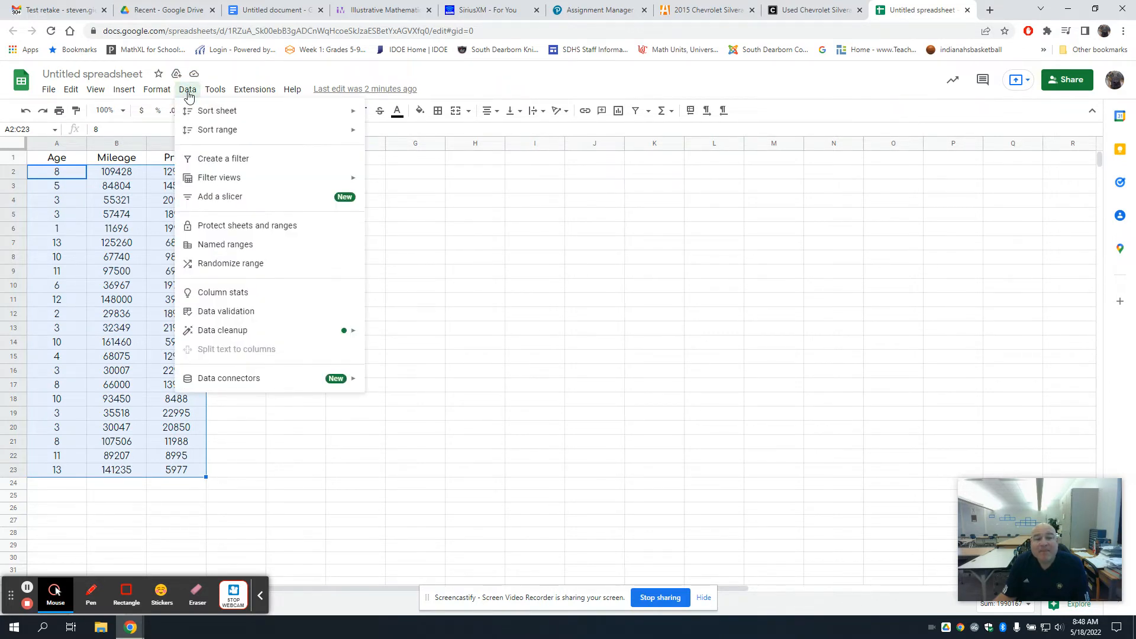
mouse_move(197, 136)
click(408, 135)
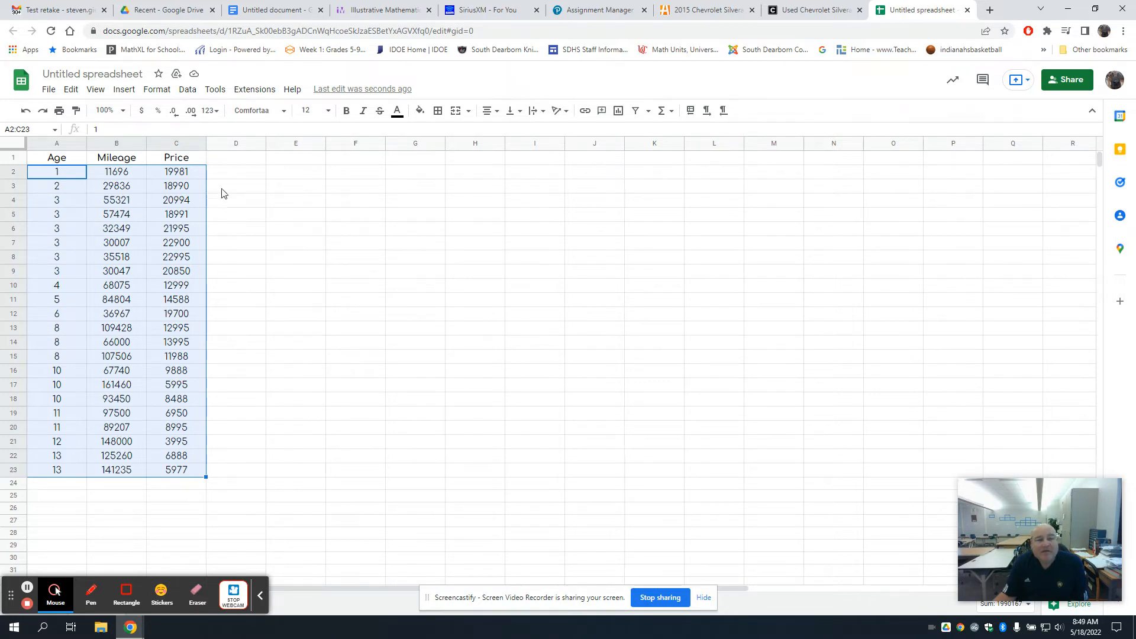
- Insert a chart from the sorted range A2:C23 and set its chart type to Scatter chart
click(124, 94)
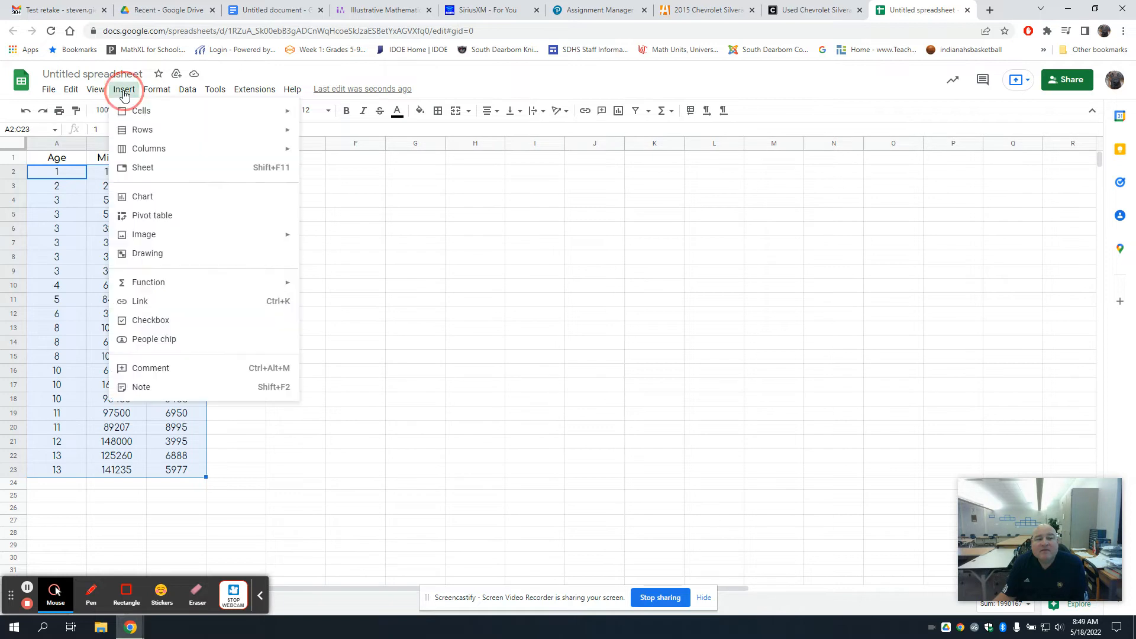
click(154, 204)
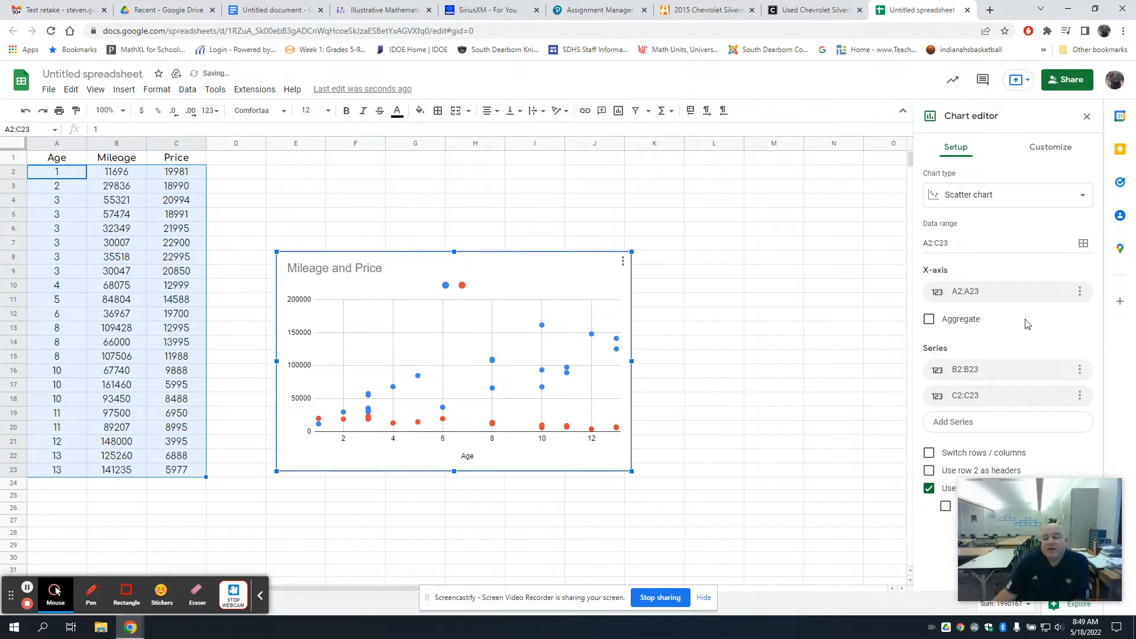
drag(1062, 499, 845, 488)
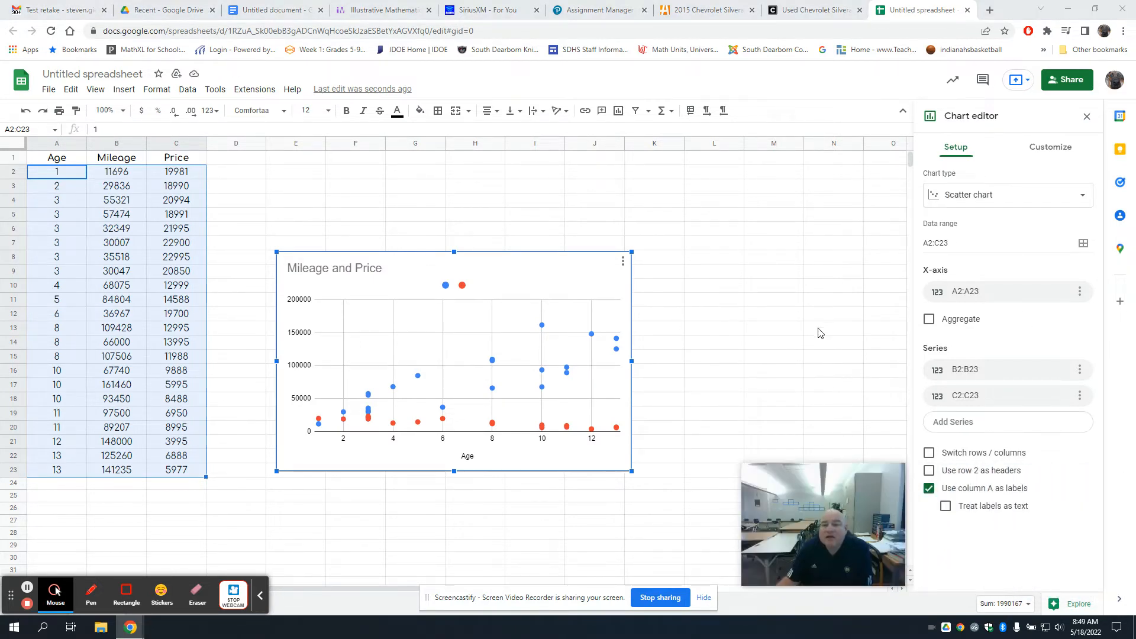
click(942, 201)
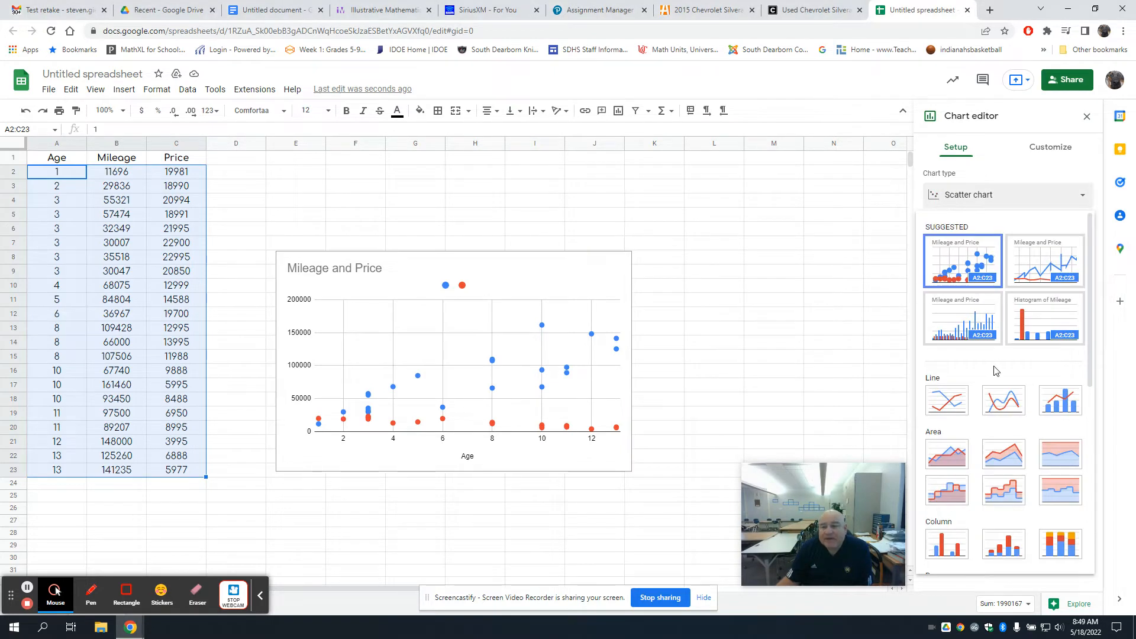
scroll(990, 368, down, 6)
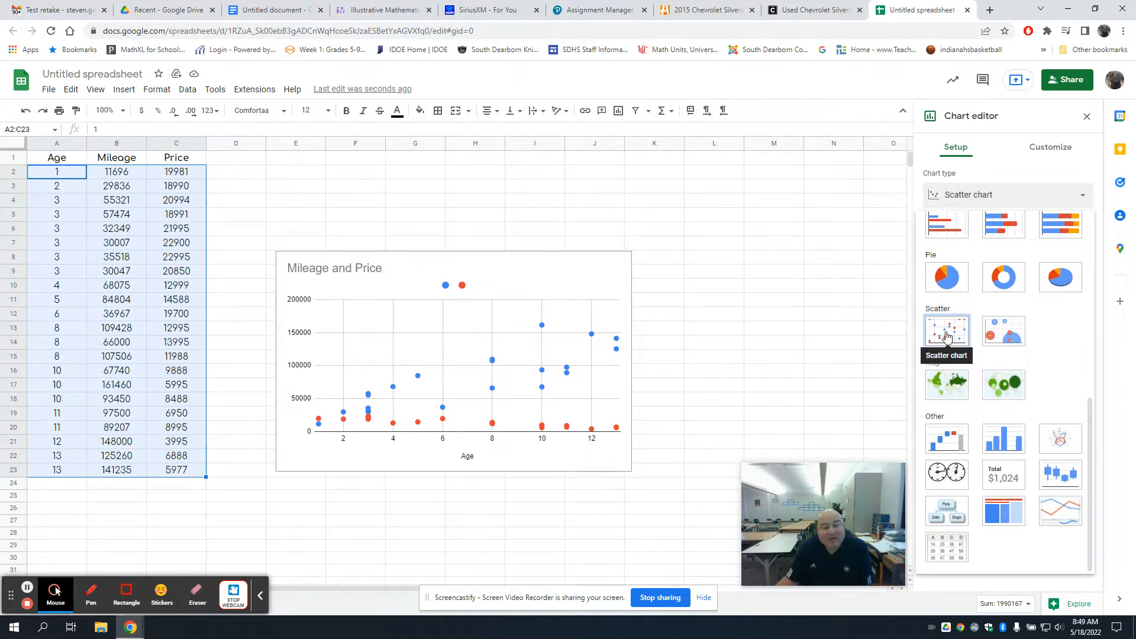
click(946, 331)
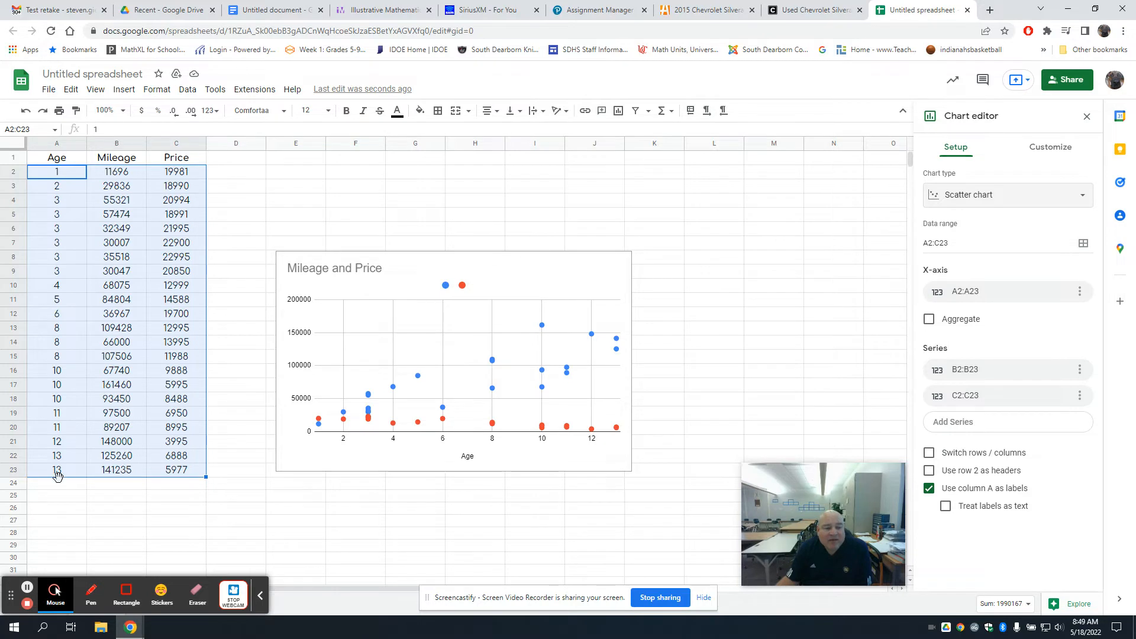
- Remove the B2:B23 series from the scatter chart
click(950, 376)
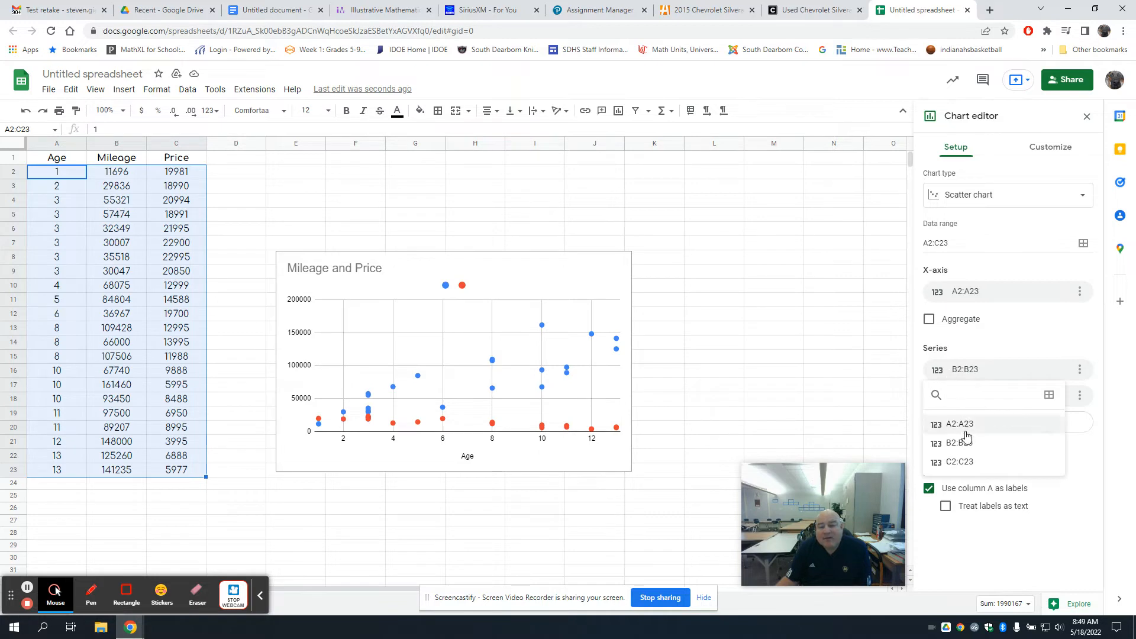
click(1080, 369)
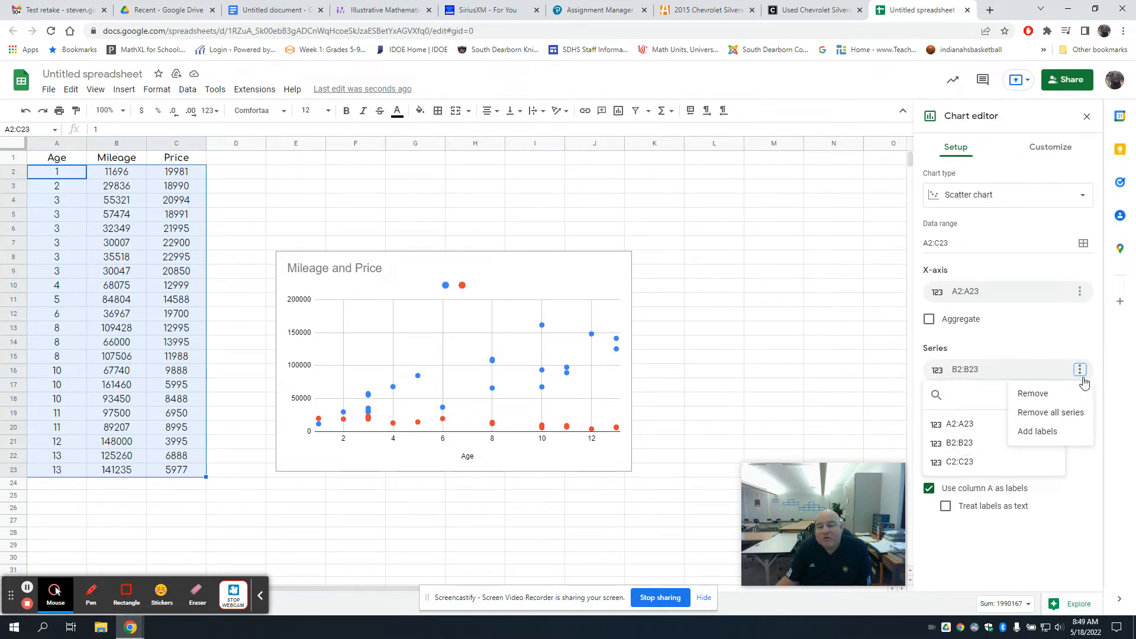
click(1059, 396)
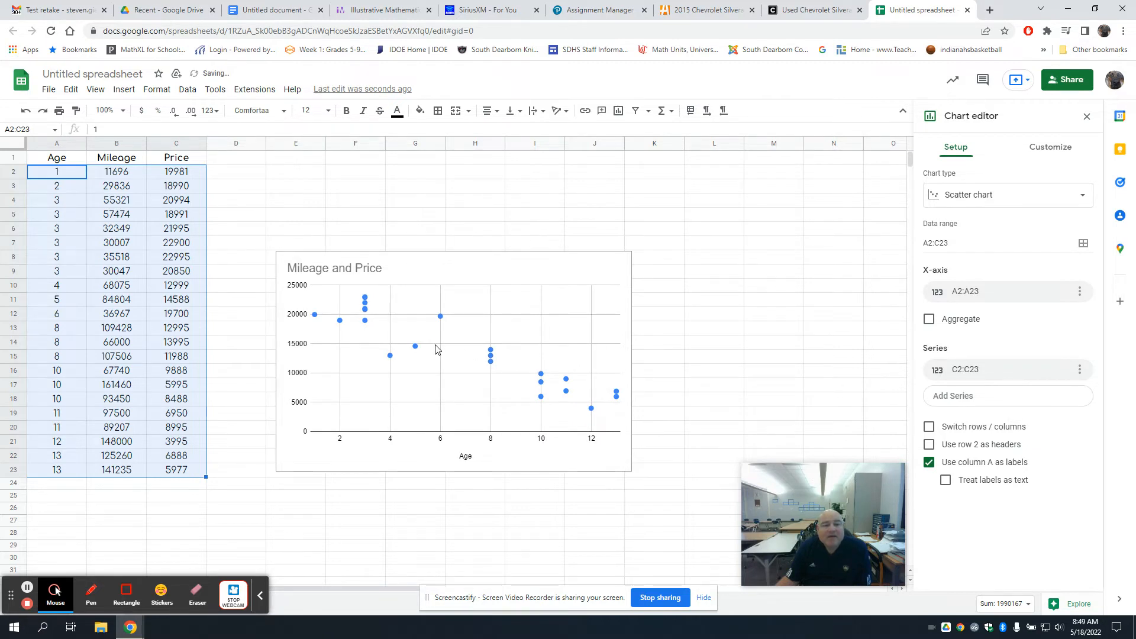
- Retitle the chart "Mileage vs Age" and move it up beside the data table, with its upper edge near row 2
click(427, 267)
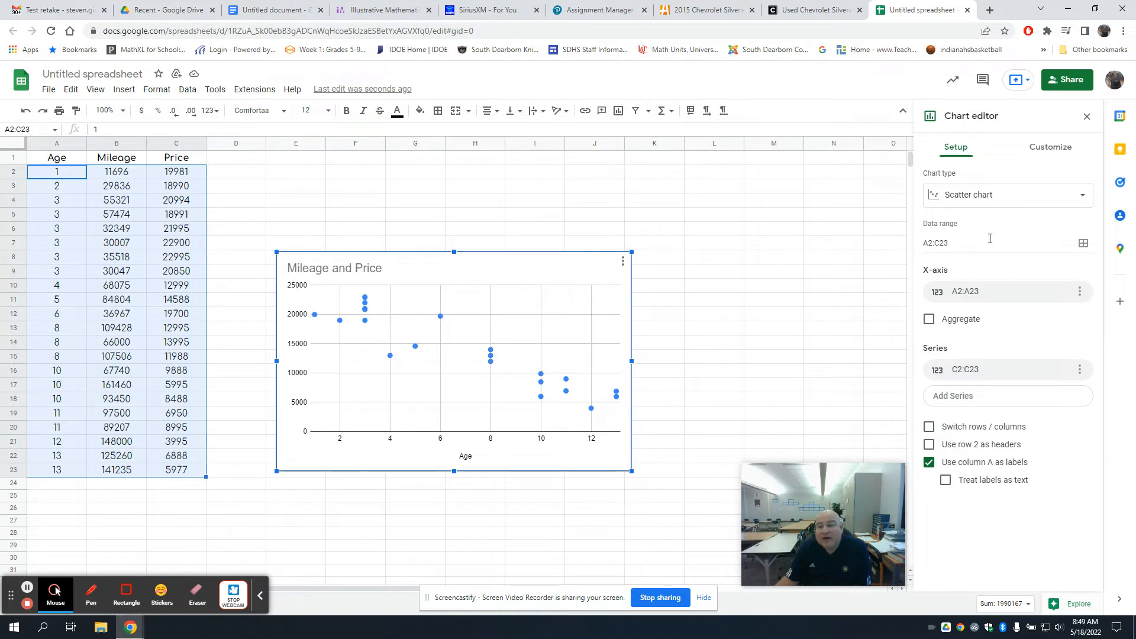
click(1038, 153)
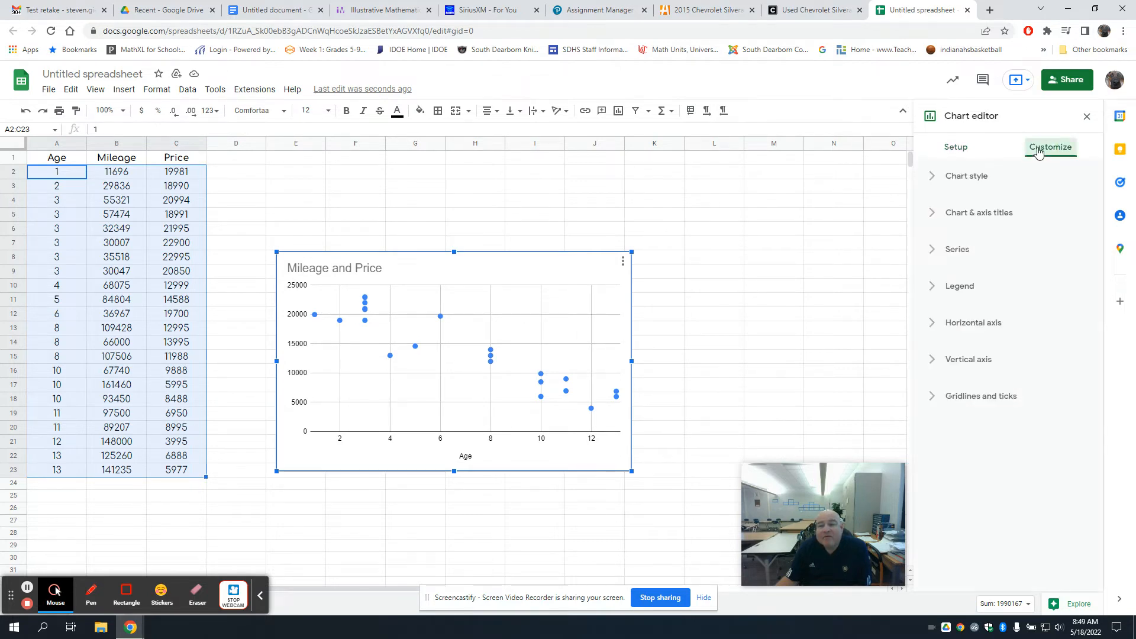
click(953, 217)
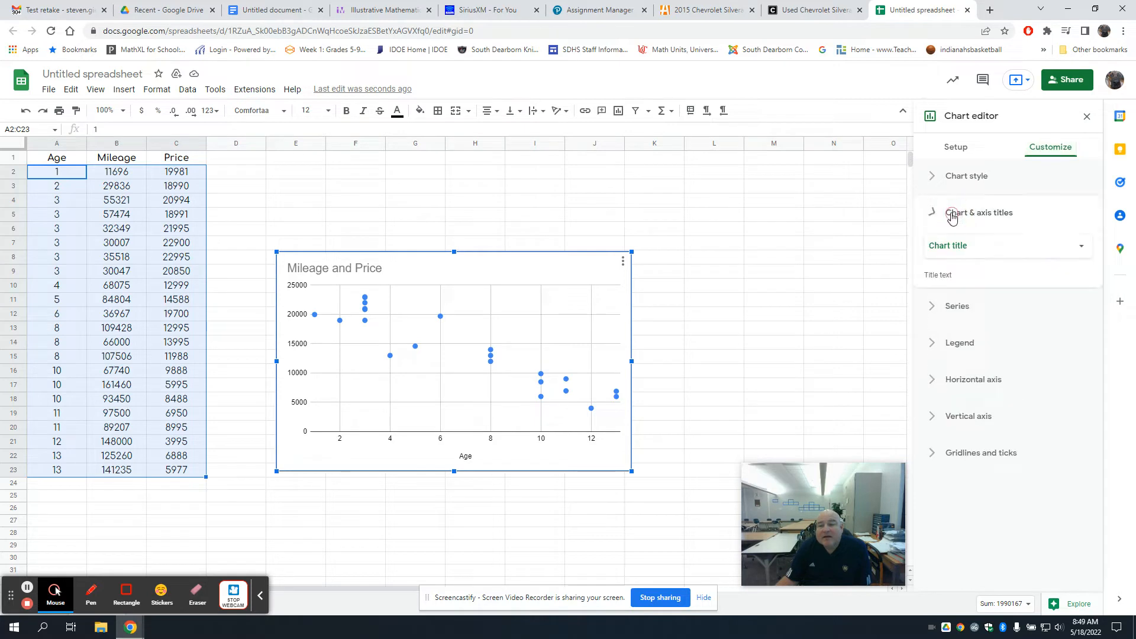
drag(1009, 304, 915, 309)
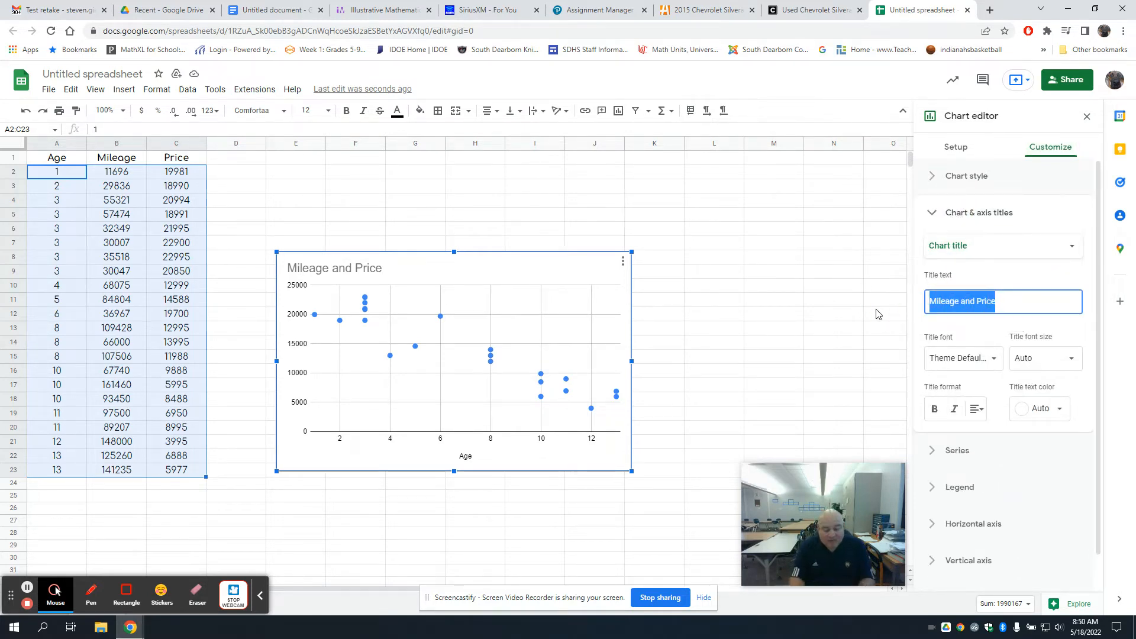
text(MIle)
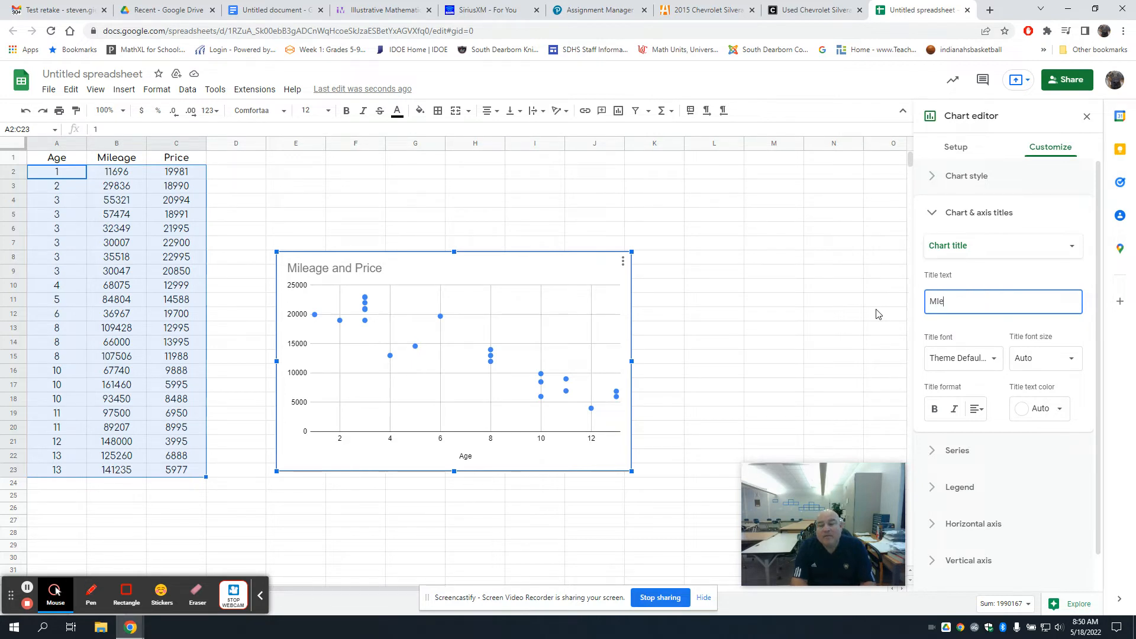
text(a)
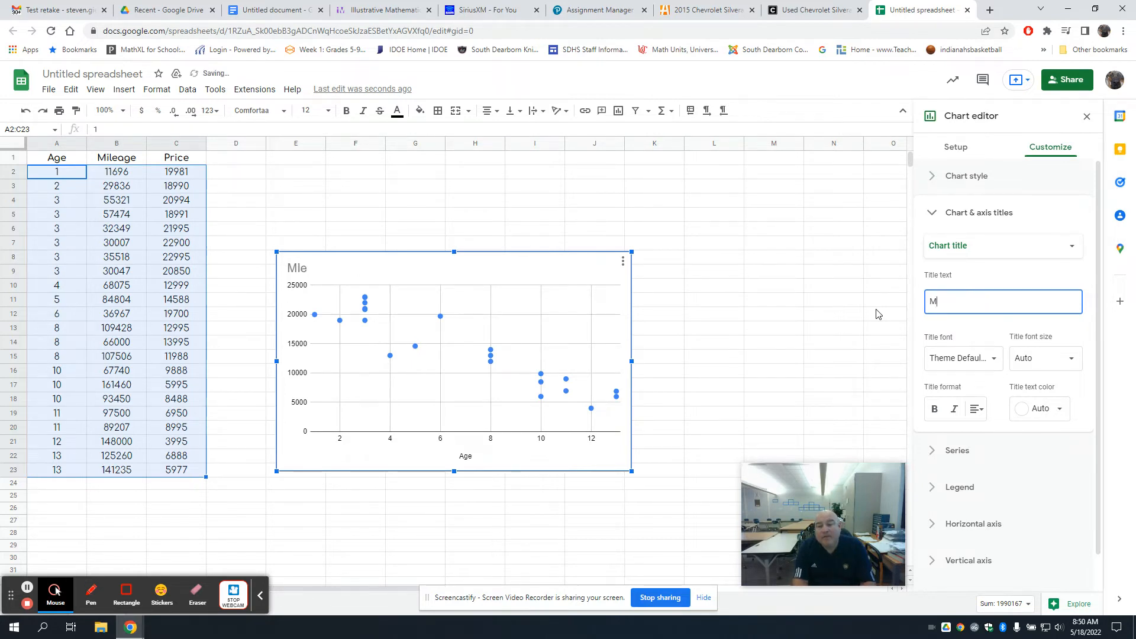
text(eage vs Age)
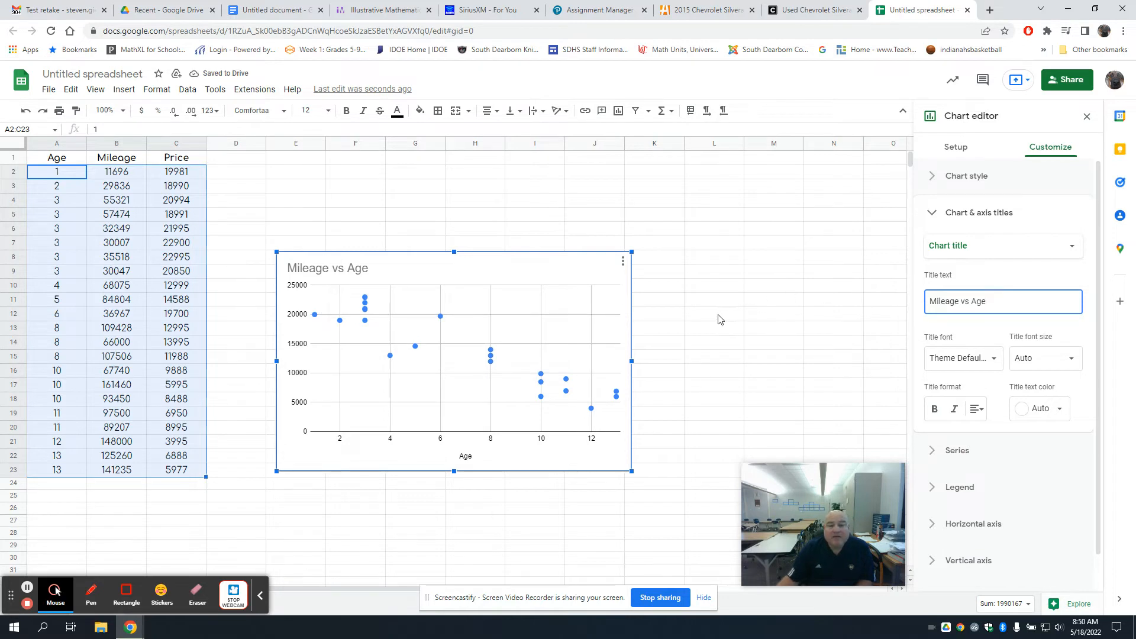
drag(487, 259, 441, 168)
click(693, 268)
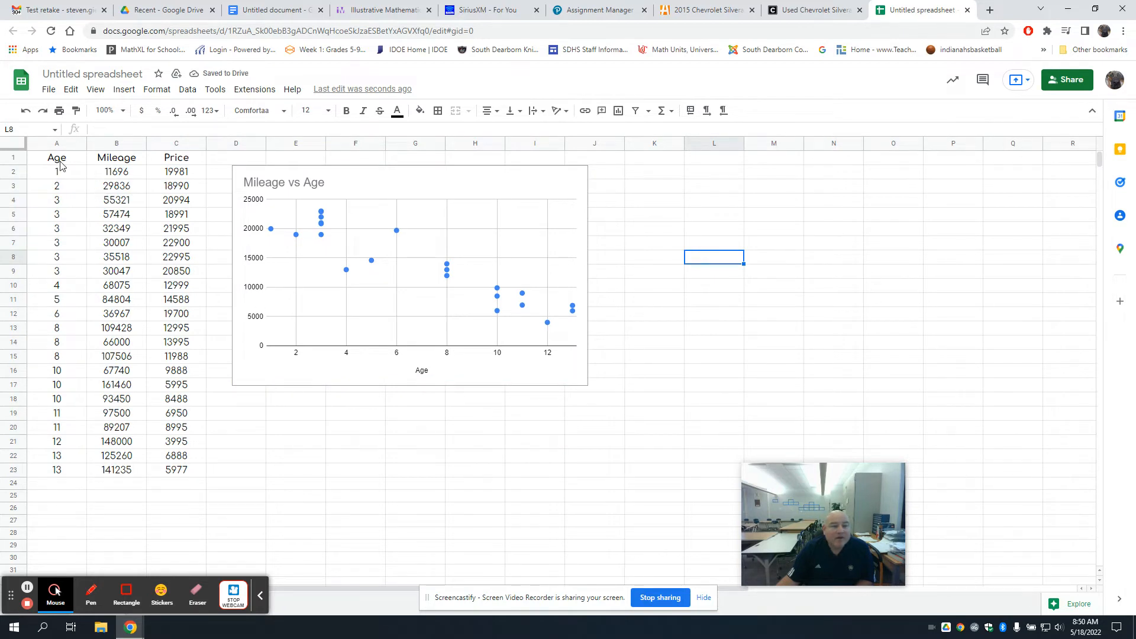
- Insert a second scatter chart from A1:C23 and remove its Mileage series
drag(56, 158, 173, 471)
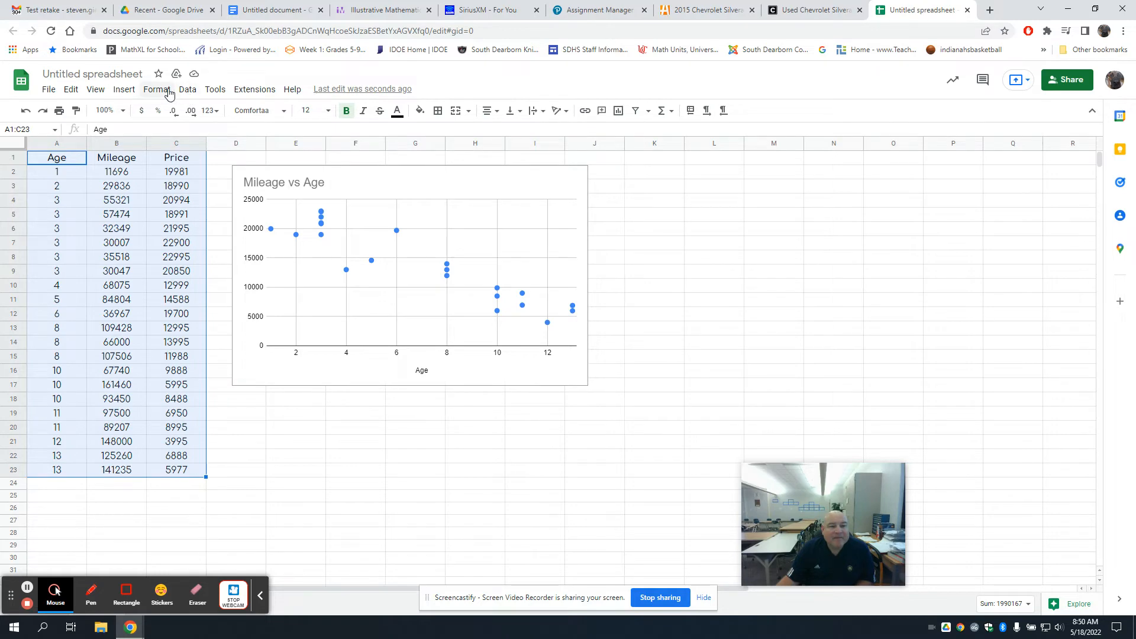
click(125, 90)
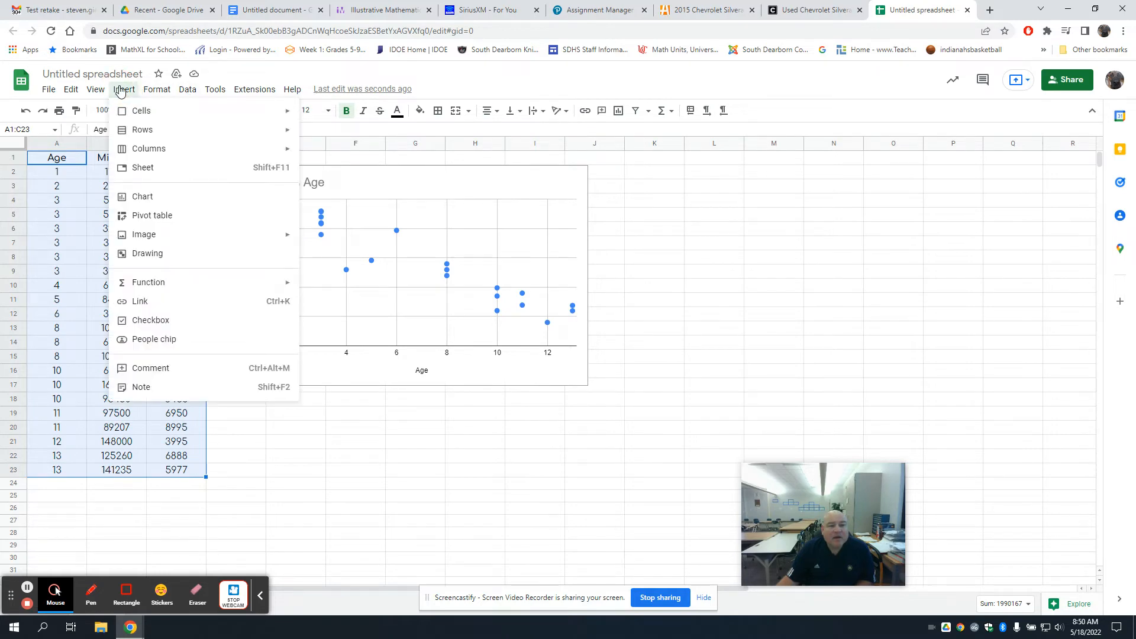
click(143, 197)
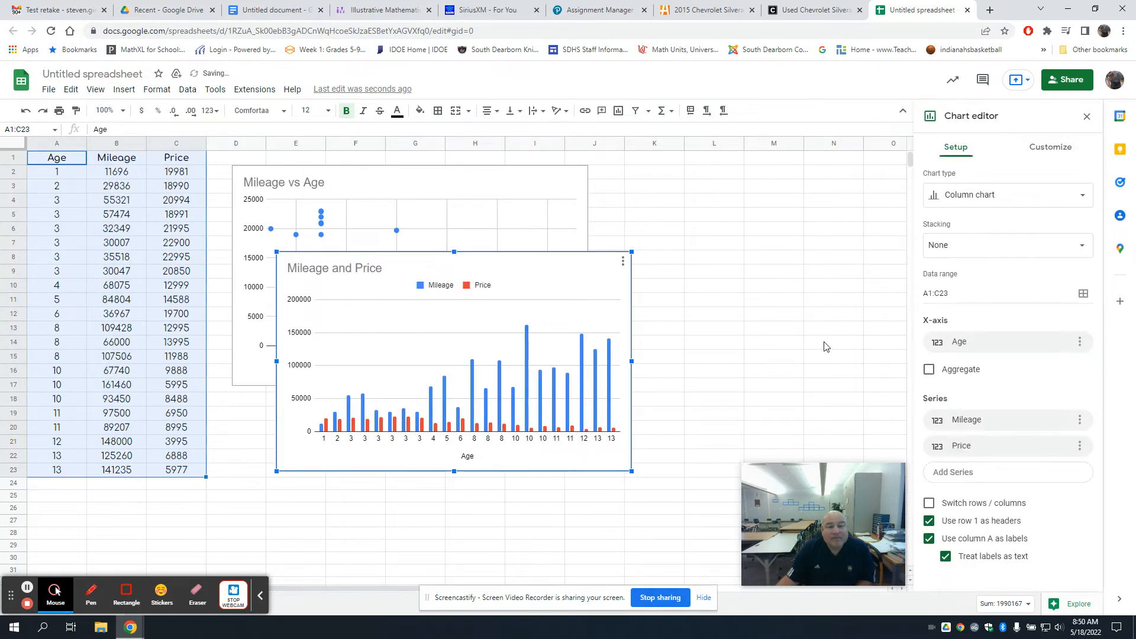
click(987, 194)
scroll(992, 444, down, 4)
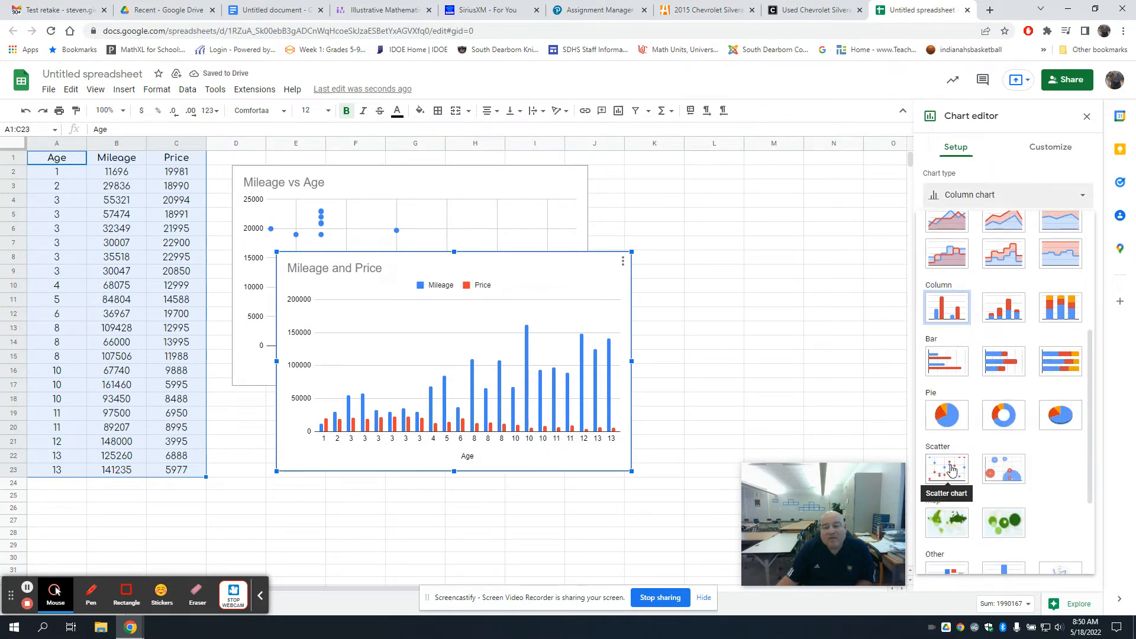
click(950, 470)
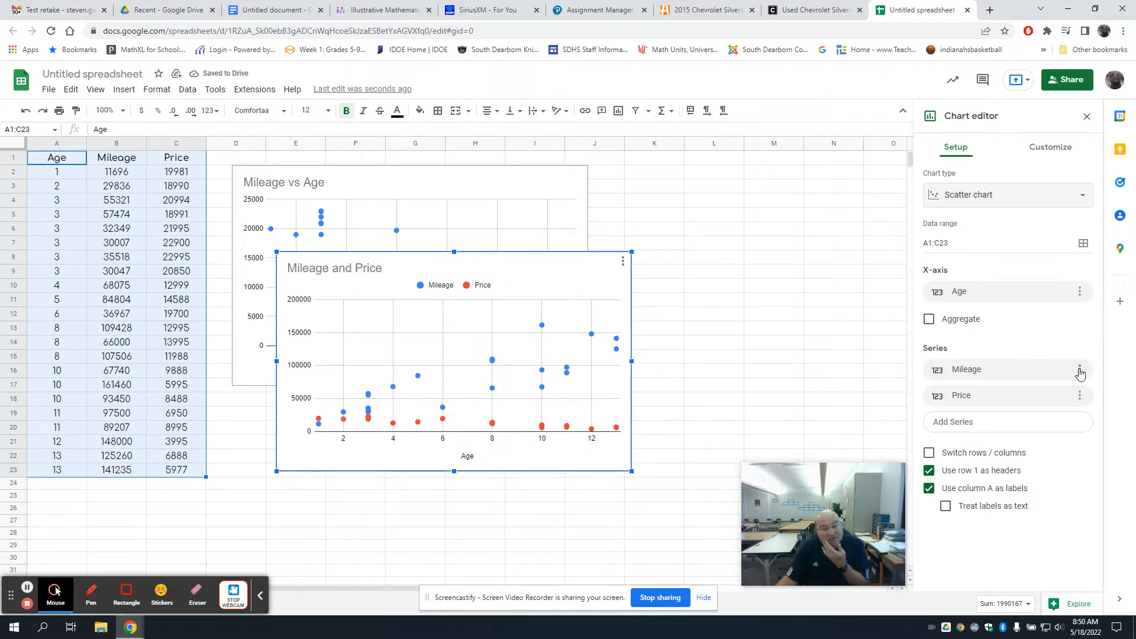
click(1080, 370)
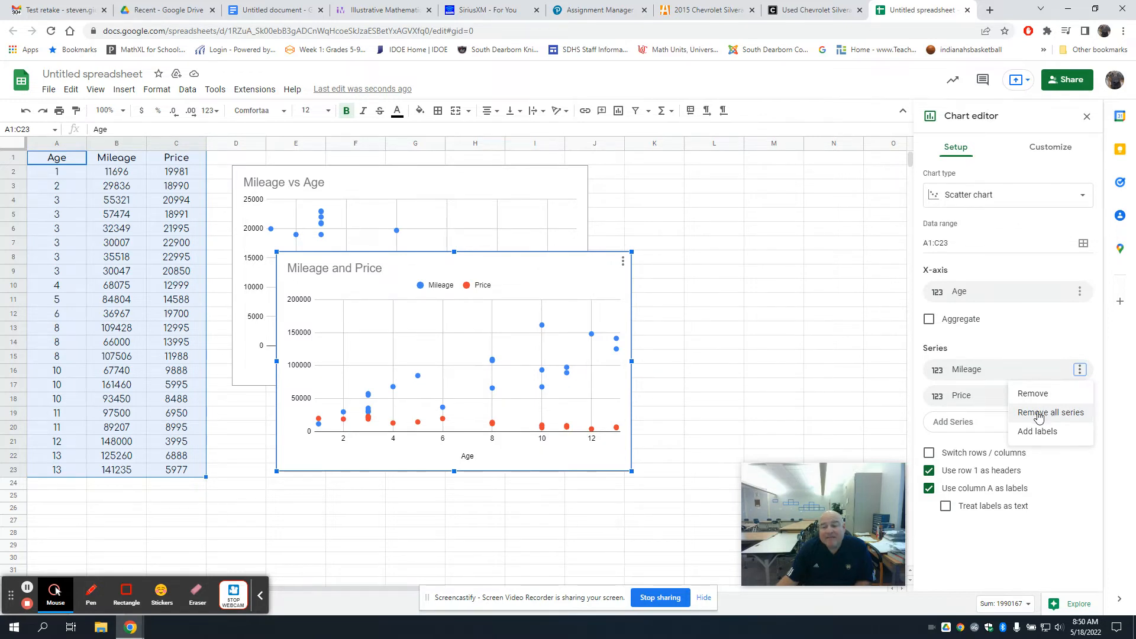
click(1033, 394)
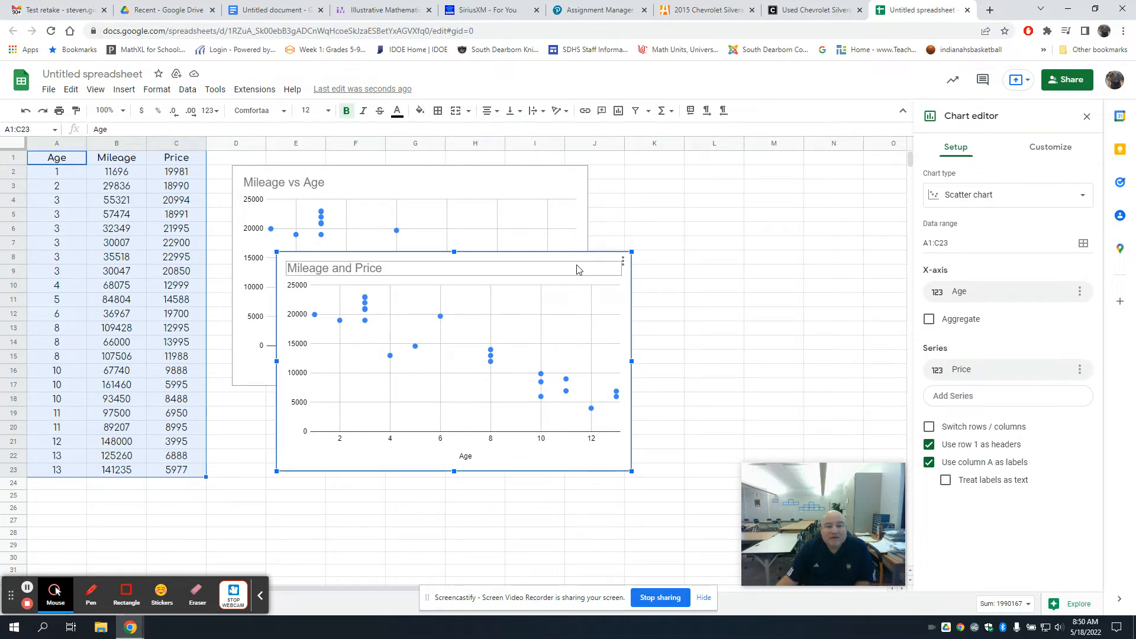
- Retitle the second scatter chart "Price vs Age" and place it to the right of the Mileage vs Age chart, aligned with its upper edge
click(1064, 150)
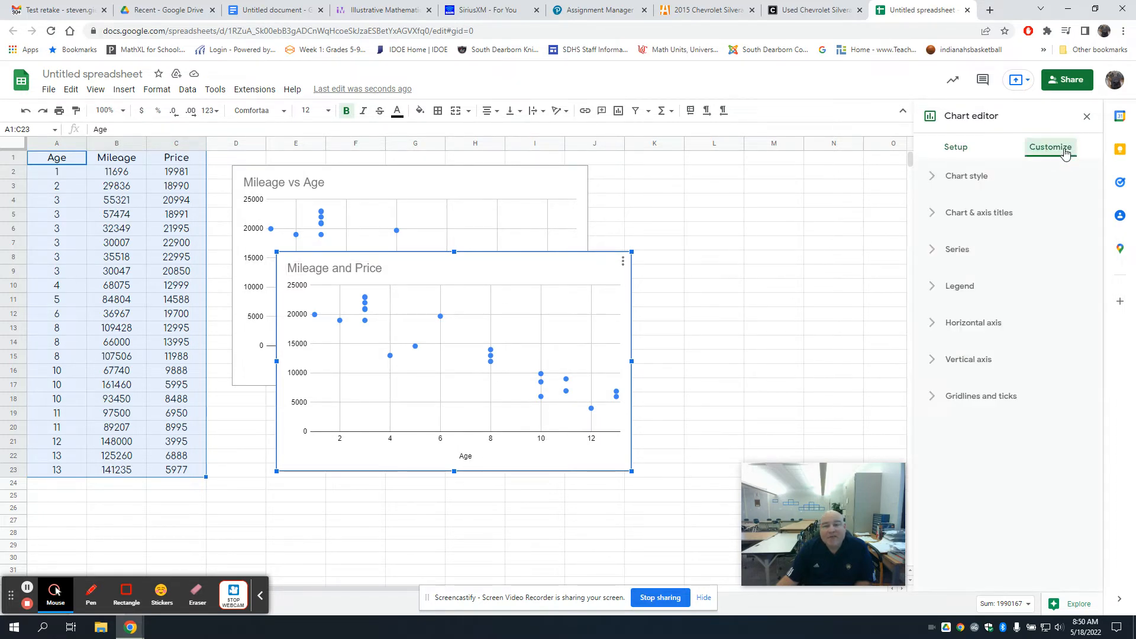
click(933, 213)
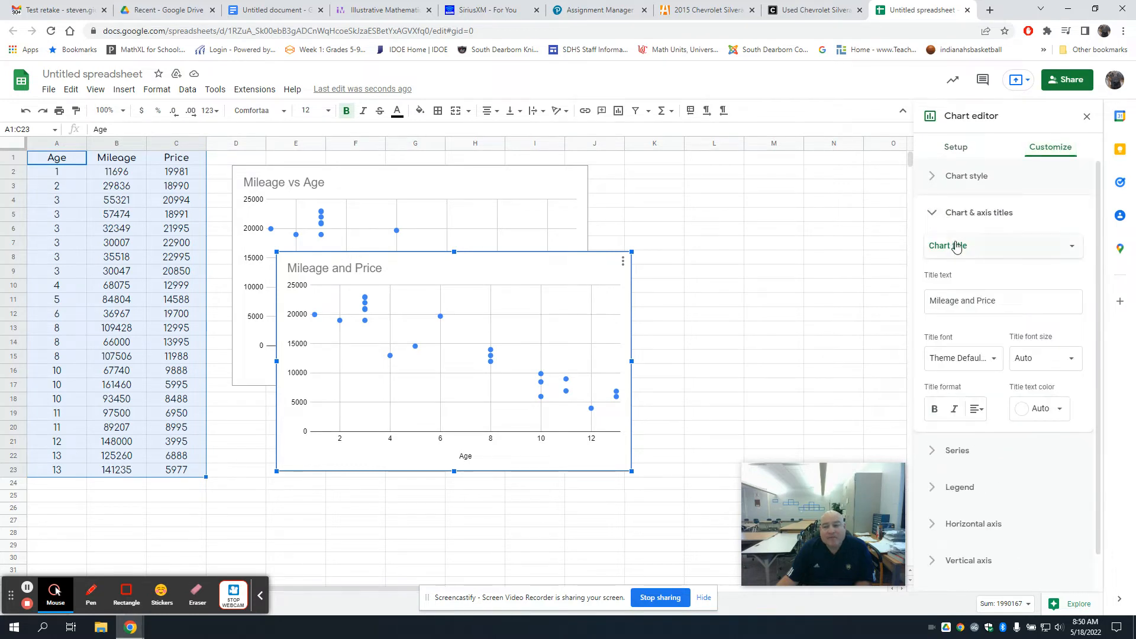
click(957, 250)
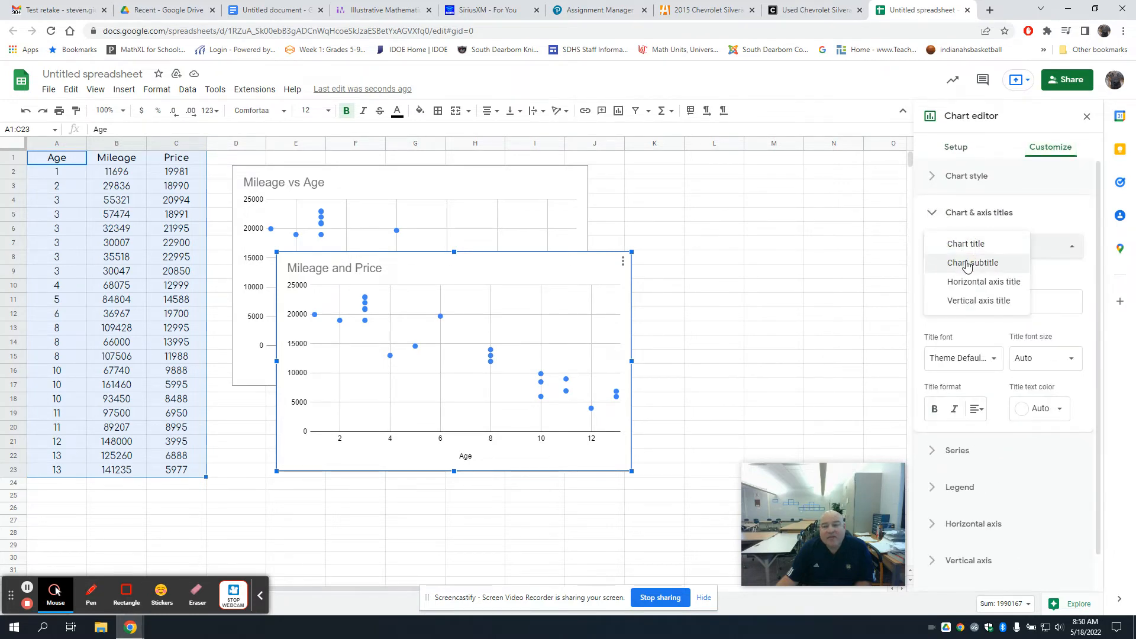
click(967, 244)
drag(1016, 301, 869, 300)
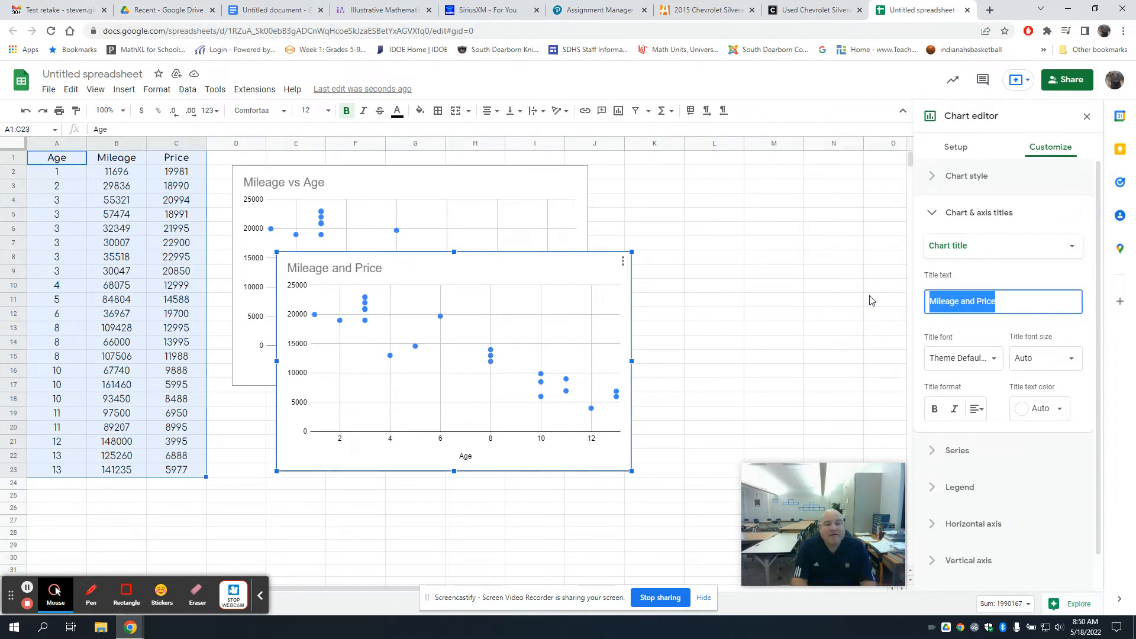
text(Pric)
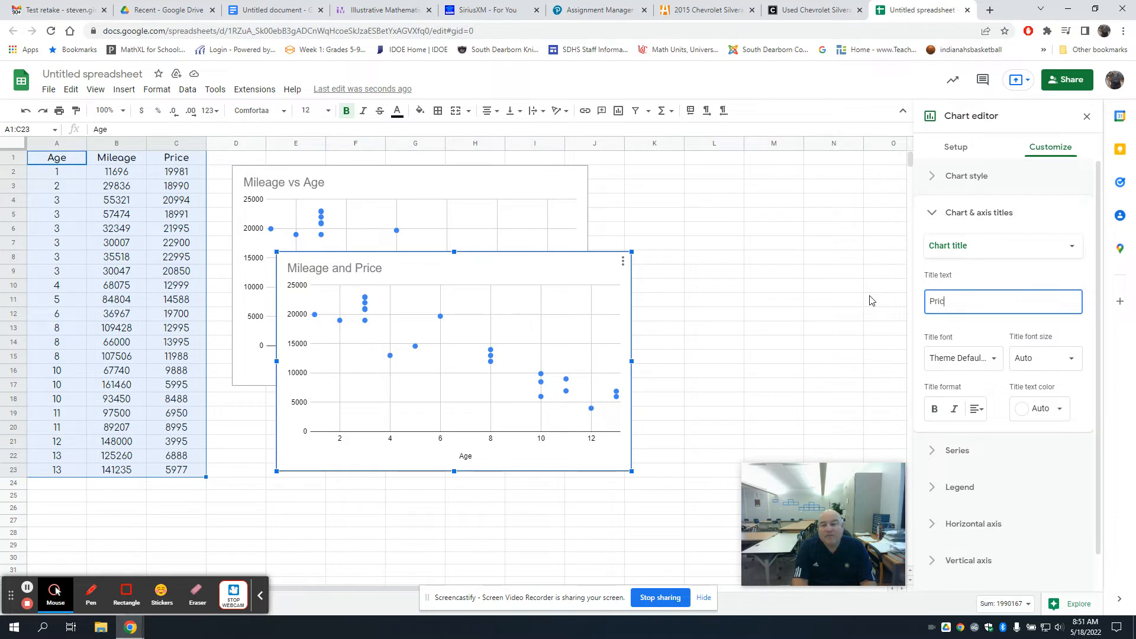
text(e vs Age)
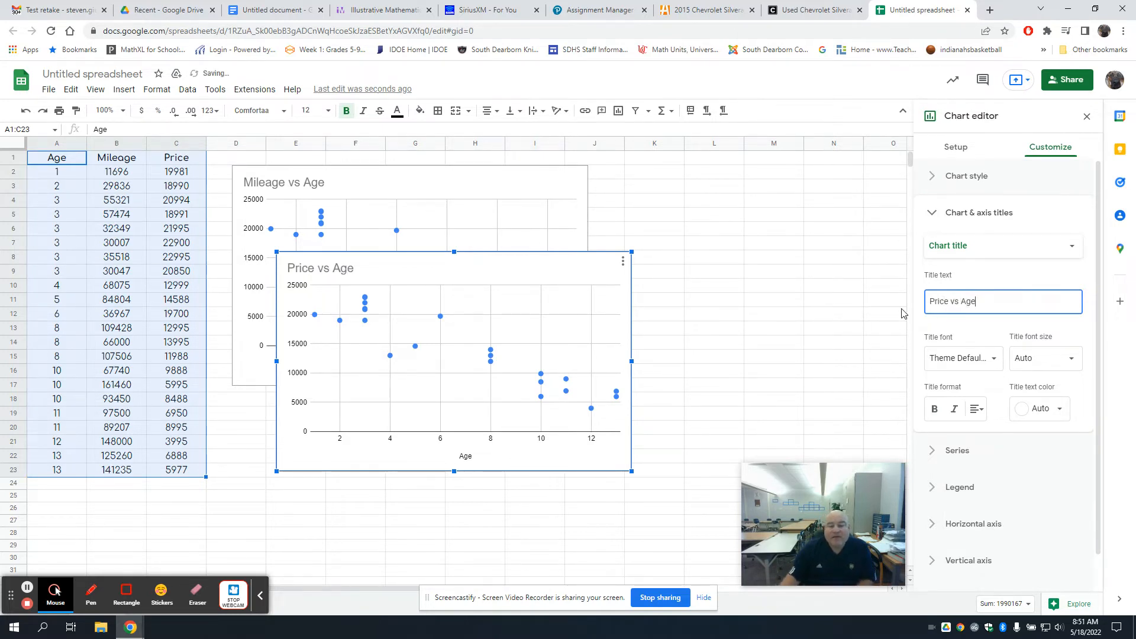
click(1086, 121)
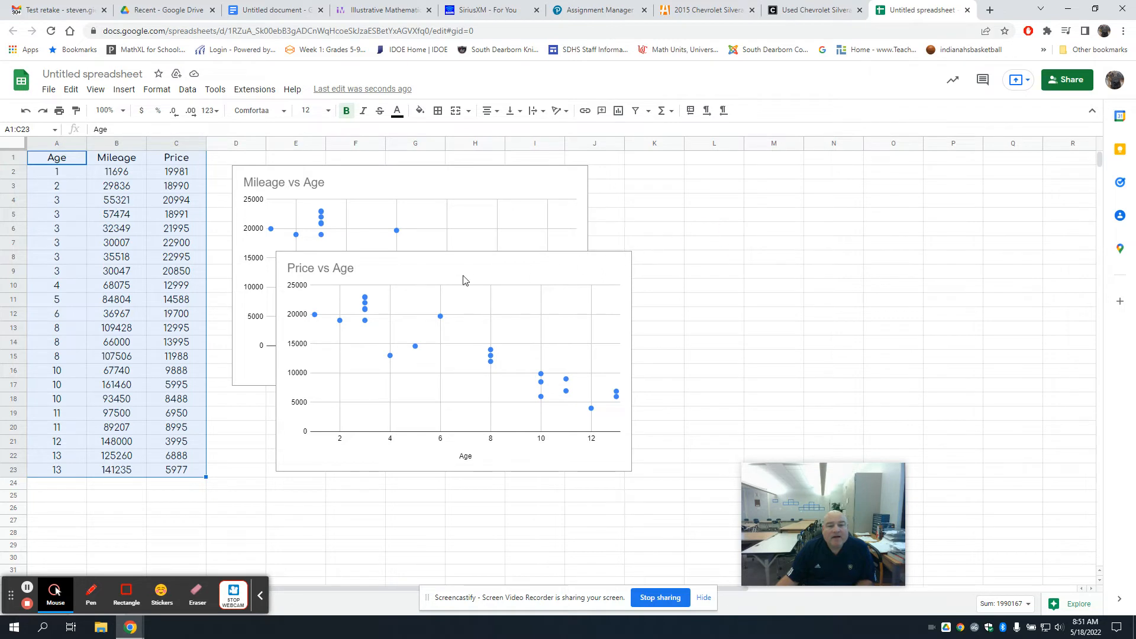
click(533, 265)
drag(458, 271, 782, 185)
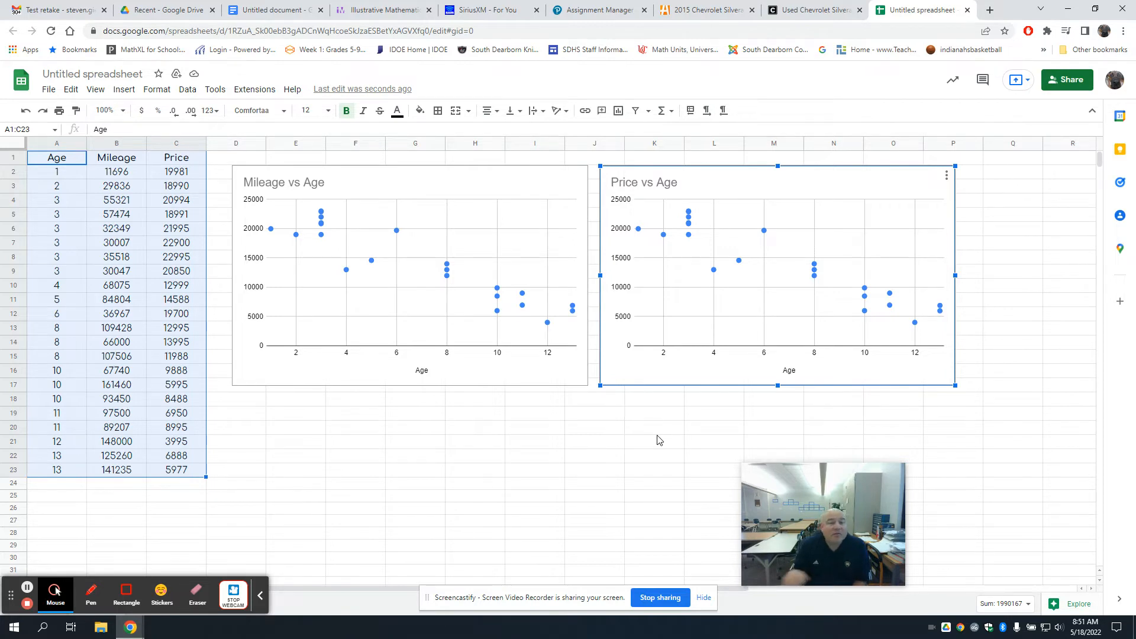
- Enter =AVERAGE(A2:A23) in cell A24, below the Age column
click(379, 461)
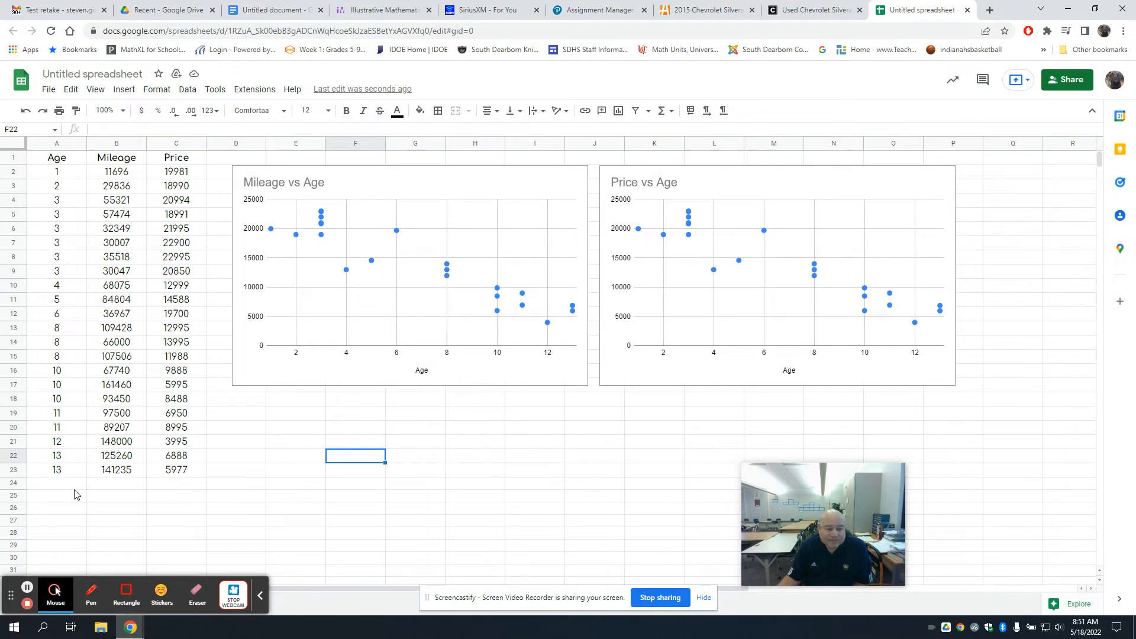
click(43, 487)
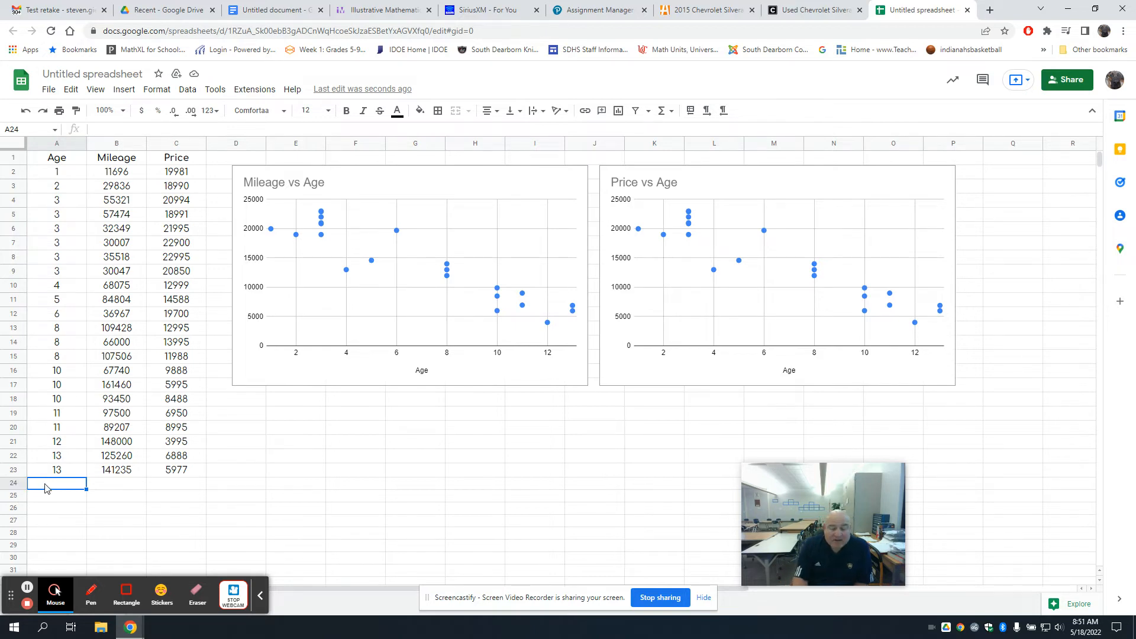
text(=)
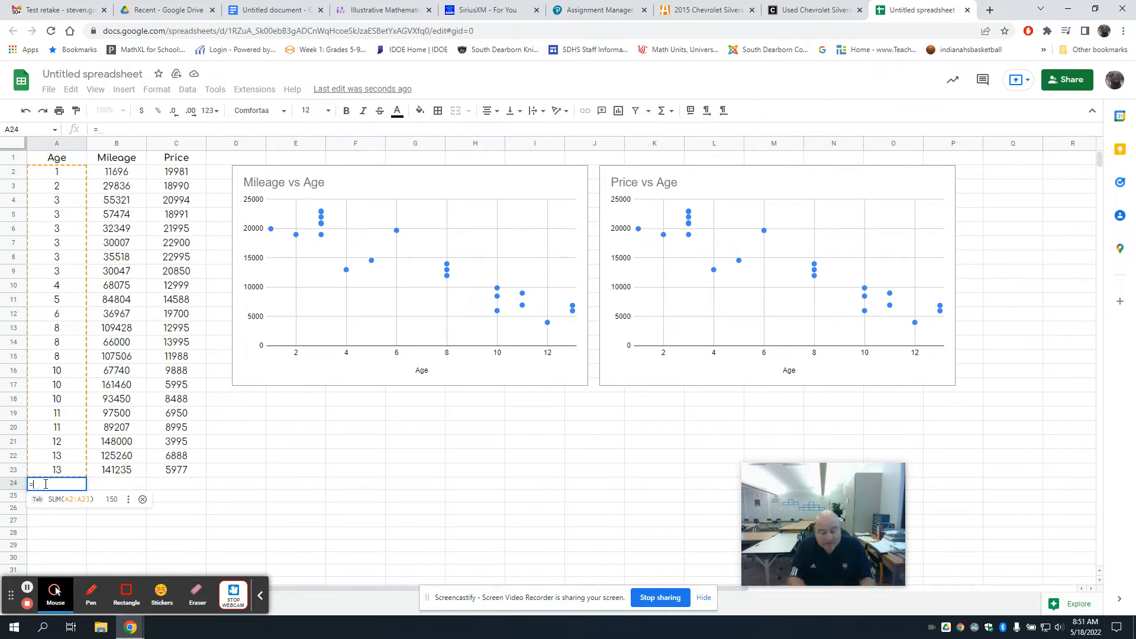
text(av)
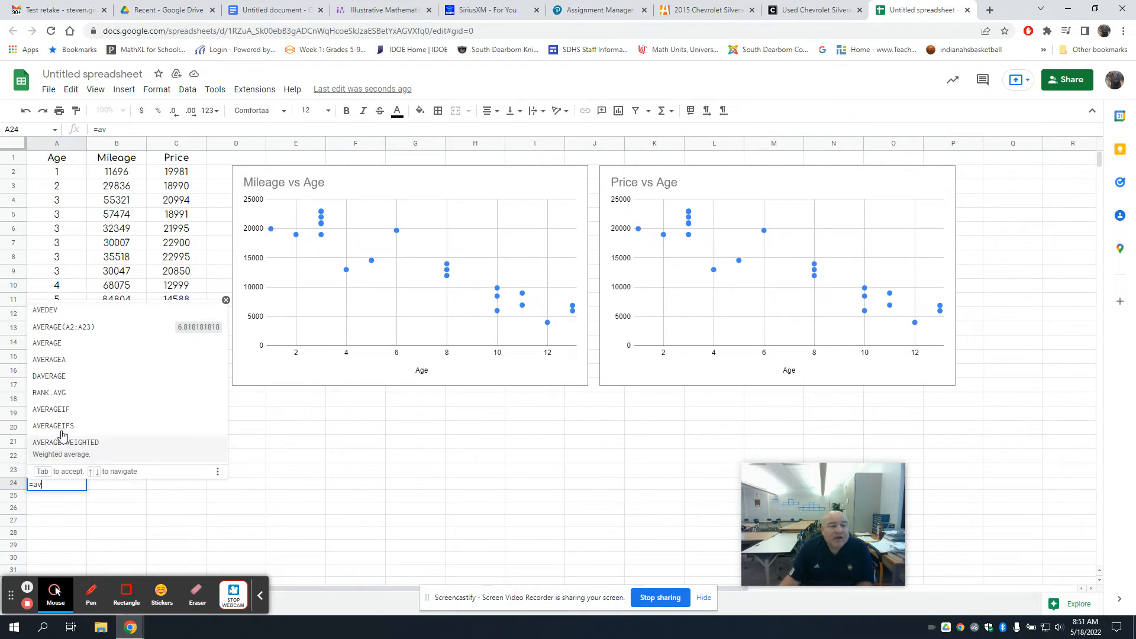
click(53, 329)
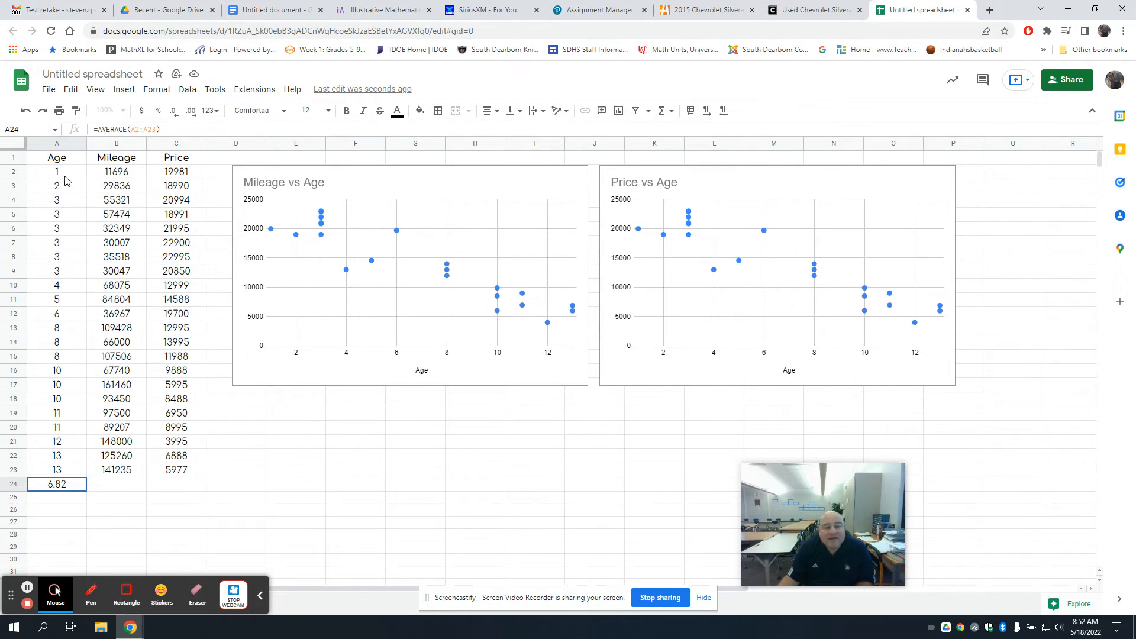
- Fill the average formula from A24 across to B24:C24 and check the formulas in B24 and C24
click(58, 487)
drag(84, 491, 175, 489)
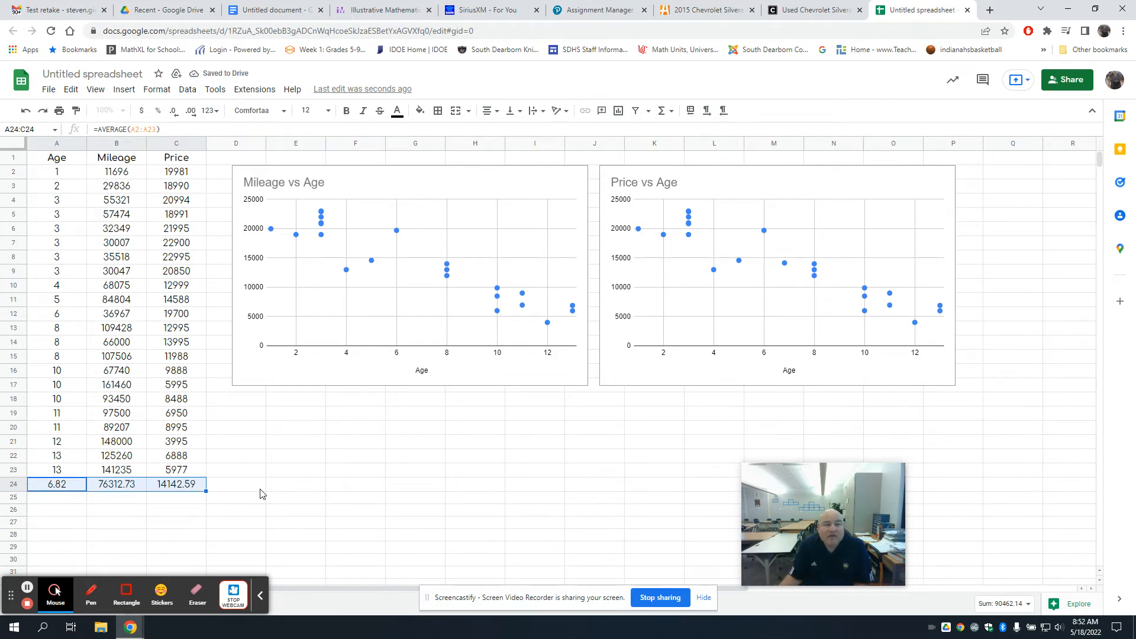
click(119, 490)
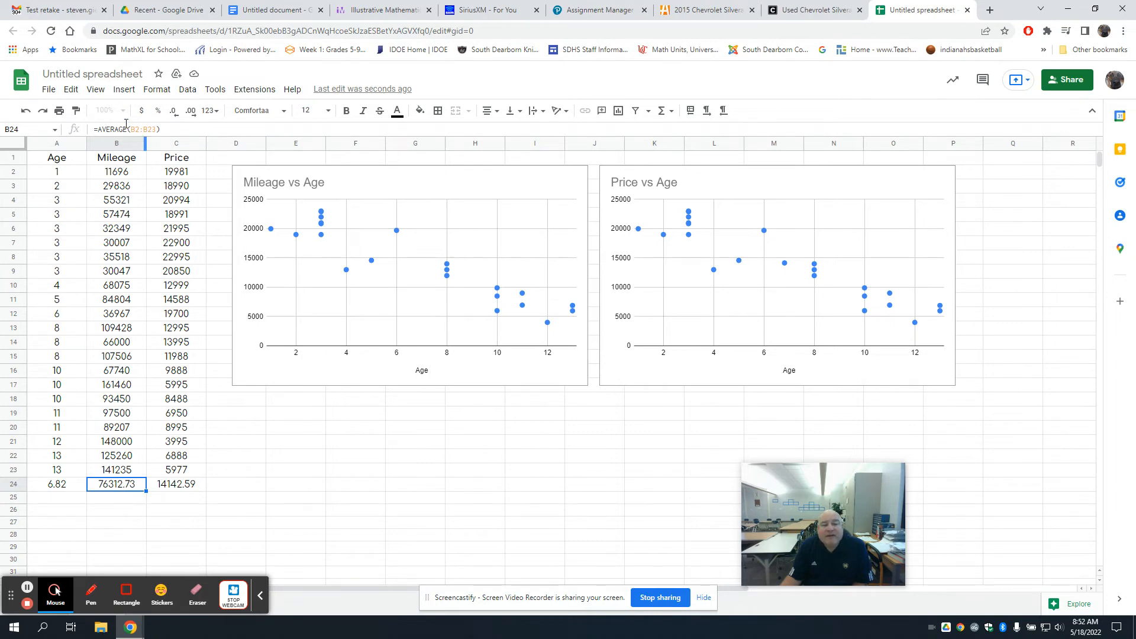
click(192, 487)
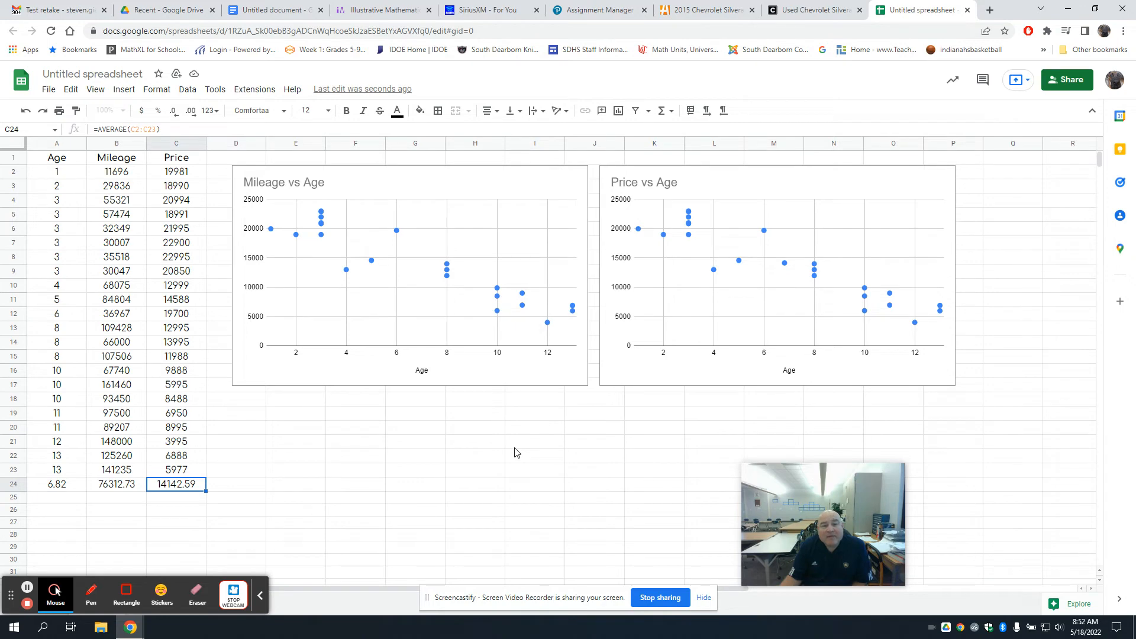
- Move the Mileage vs Age and Price vs Age charts down side by side, with their upper edges near row 14
click(418, 179)
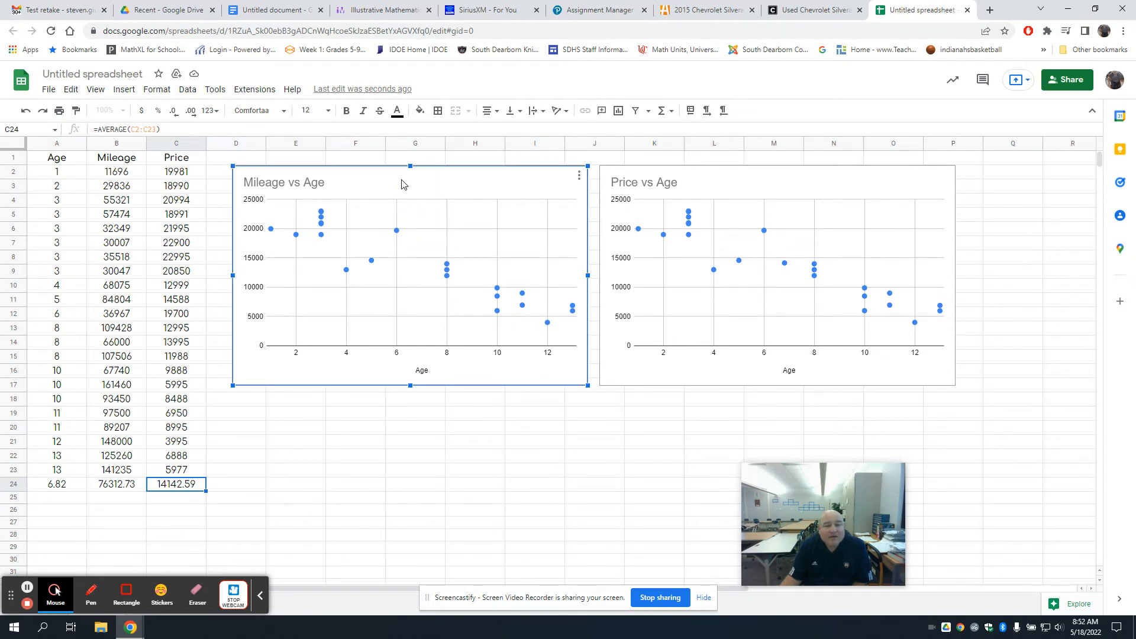
drag(401, 180, 401, 378)
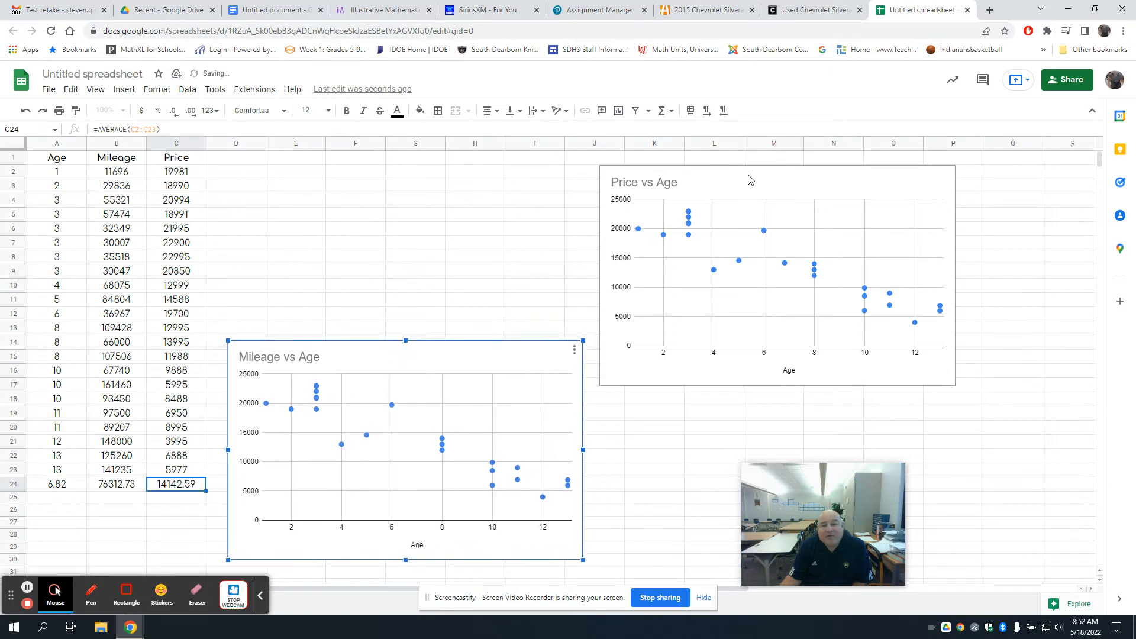
click(778, 185)
drag(778, 185, 771, 367)
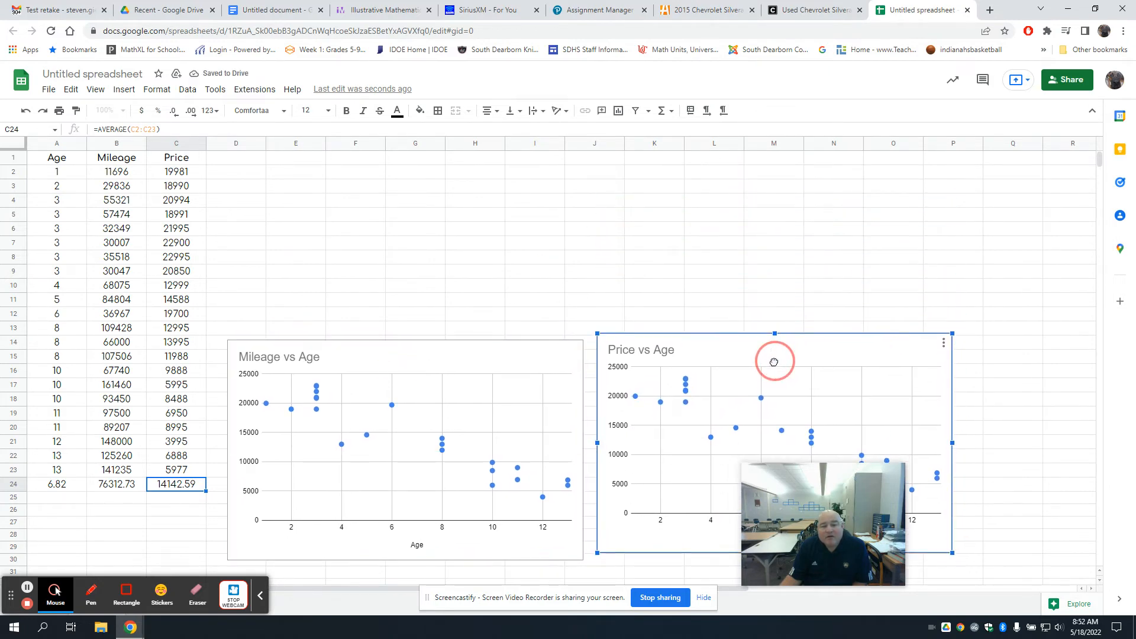
- Insert an image in cell D1 using the second result of a Google Image Search for "subaru forester"
click(249, 167)
click(124, 89)
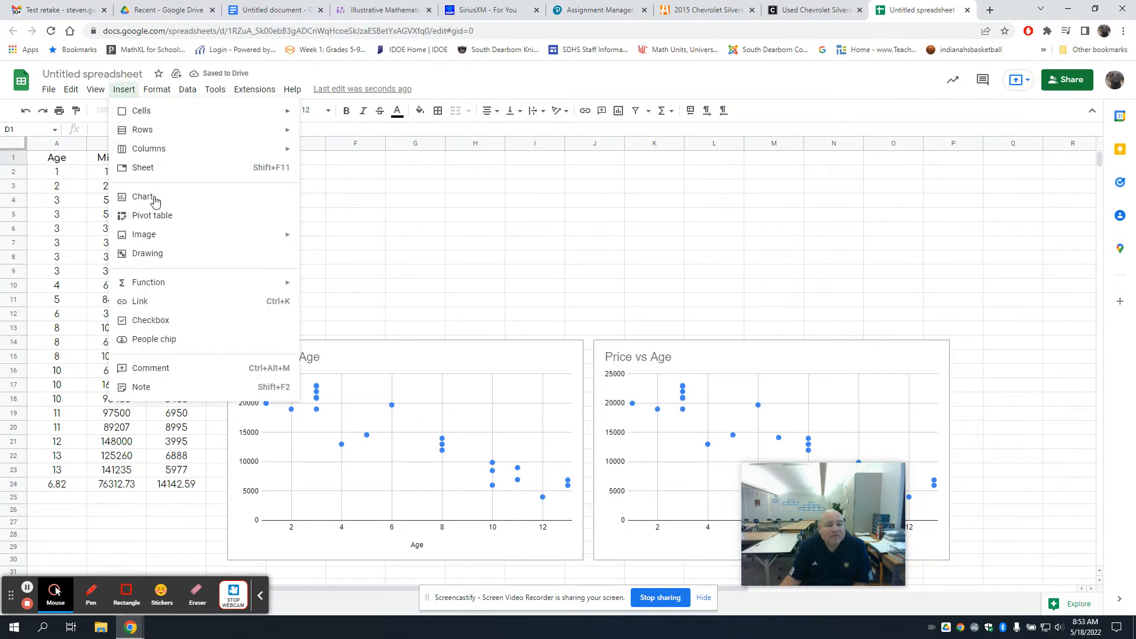
mouse_move(194, 245)
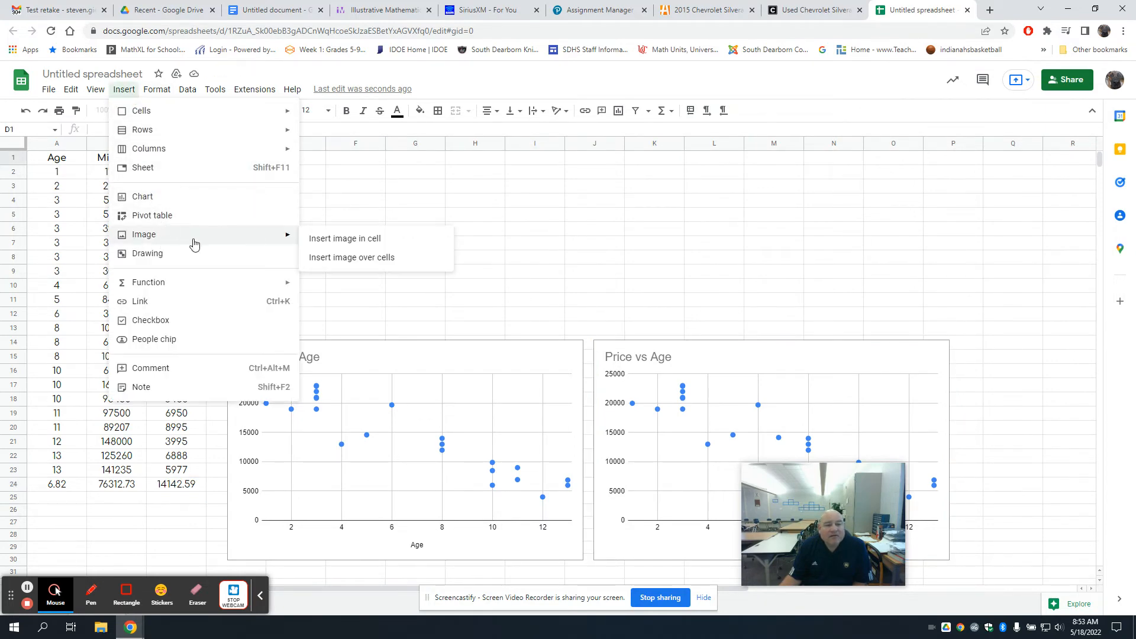
click(345, 243)
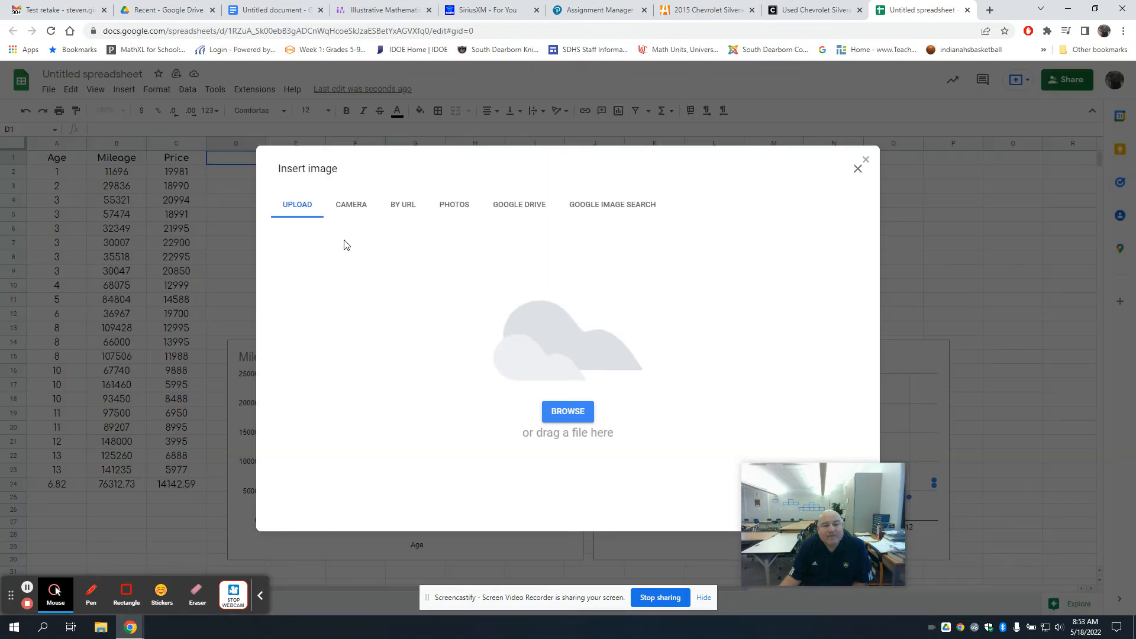
click(608, 208)
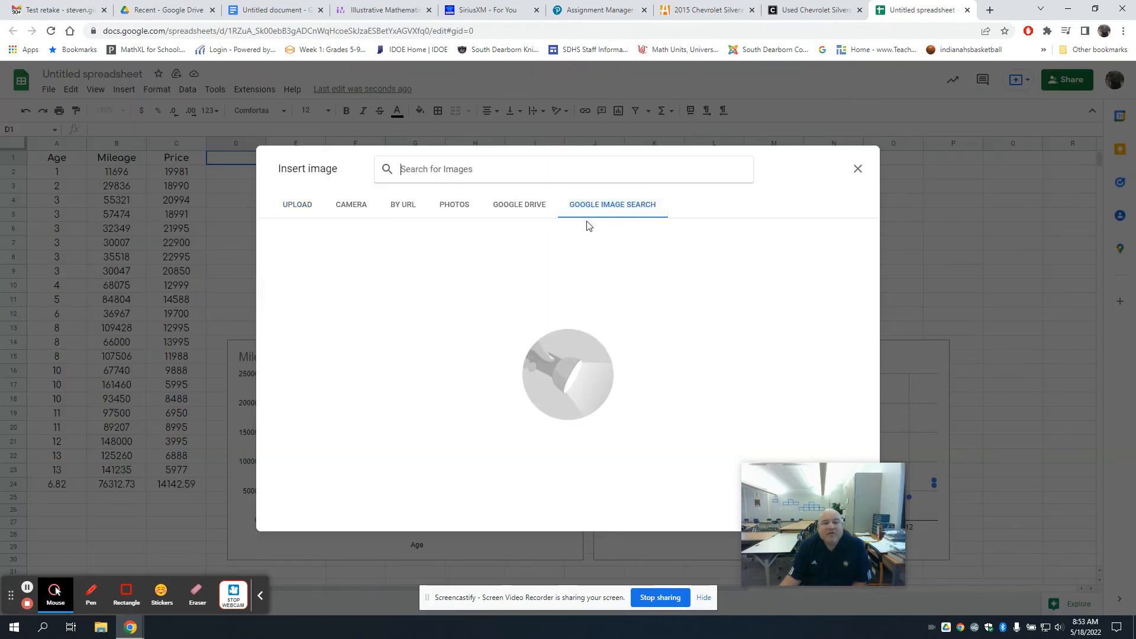
text(subu)
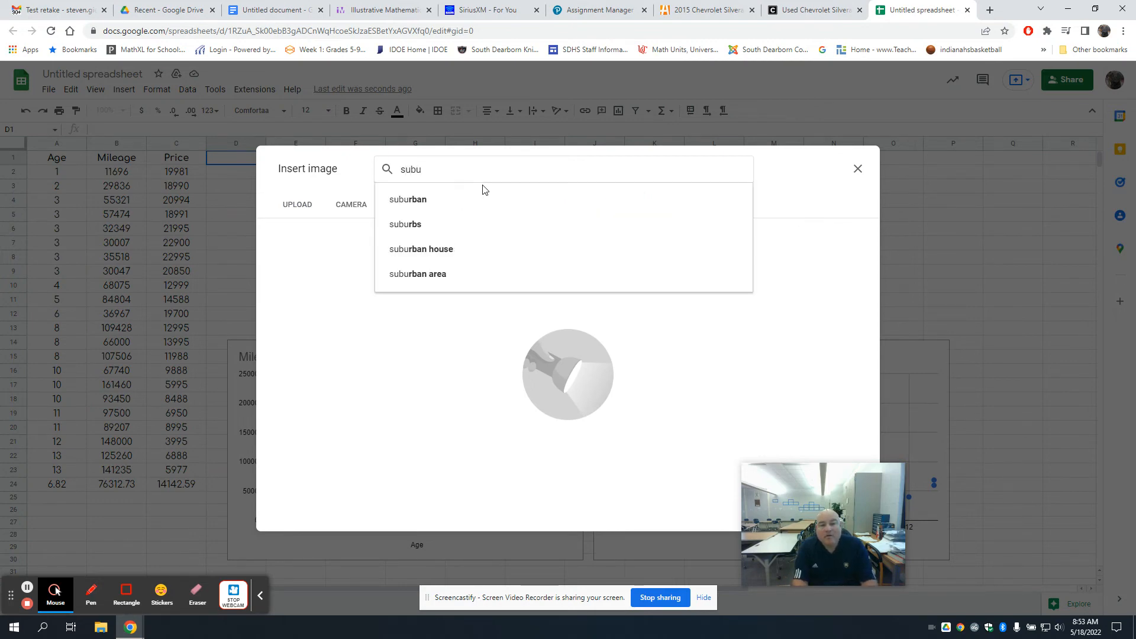
key(BackSpace)
text(a)
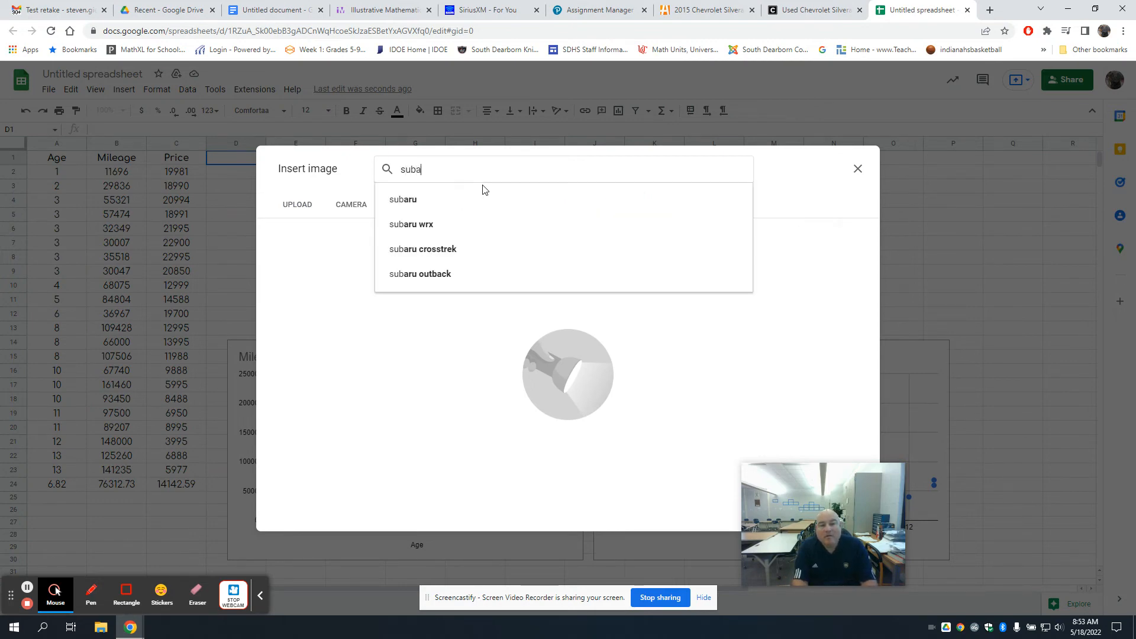
text(ru fores)
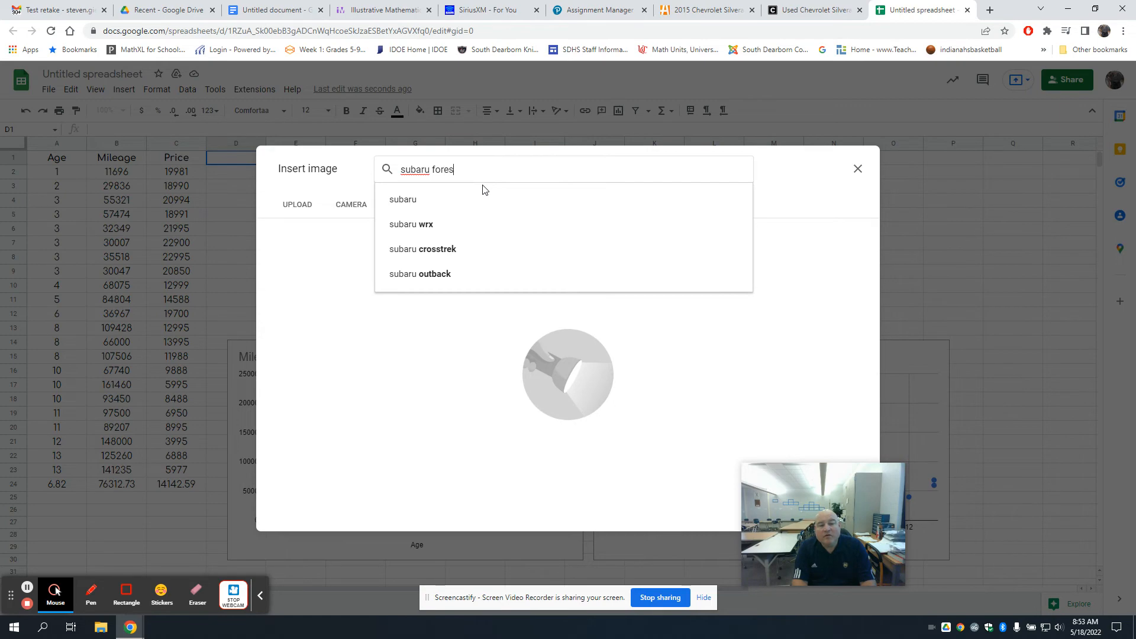
text(ter)
key(Return)
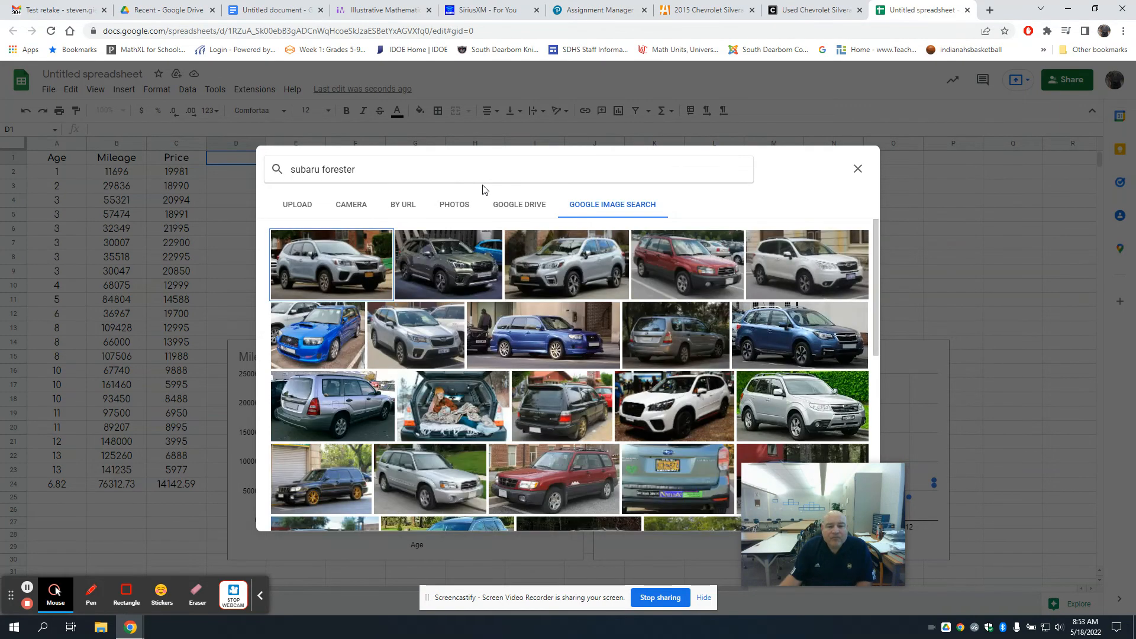
double_click(448, 276)
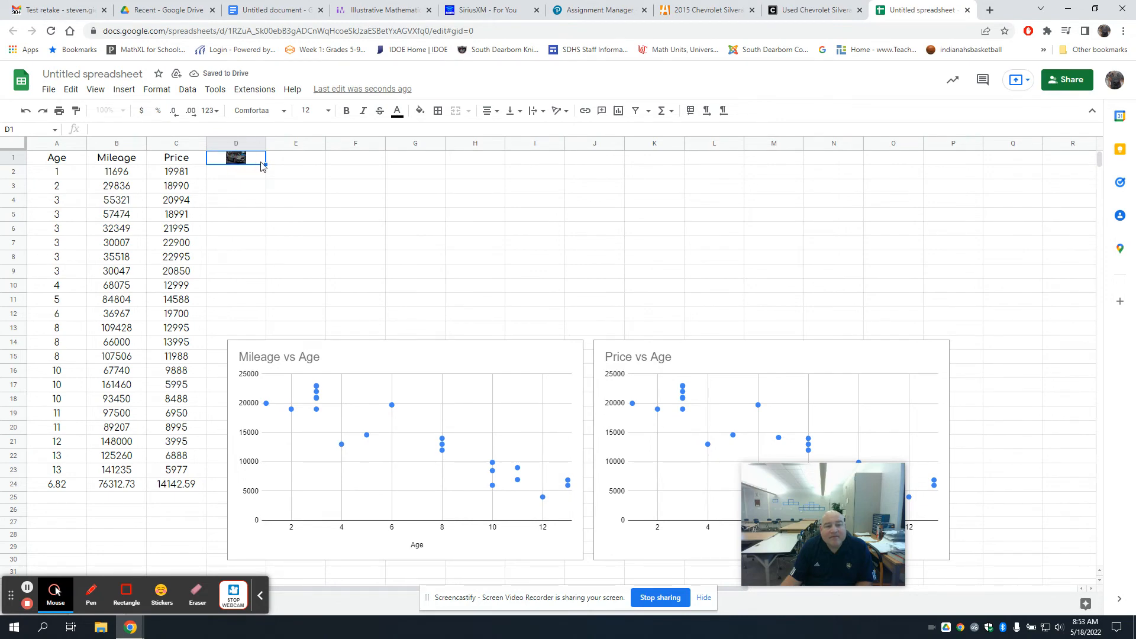
- Try to enlarge the D1 picture by extending its cell down to D8 and by heightening row 1, undoing each attempt
drag(263, 167, 262, 256)
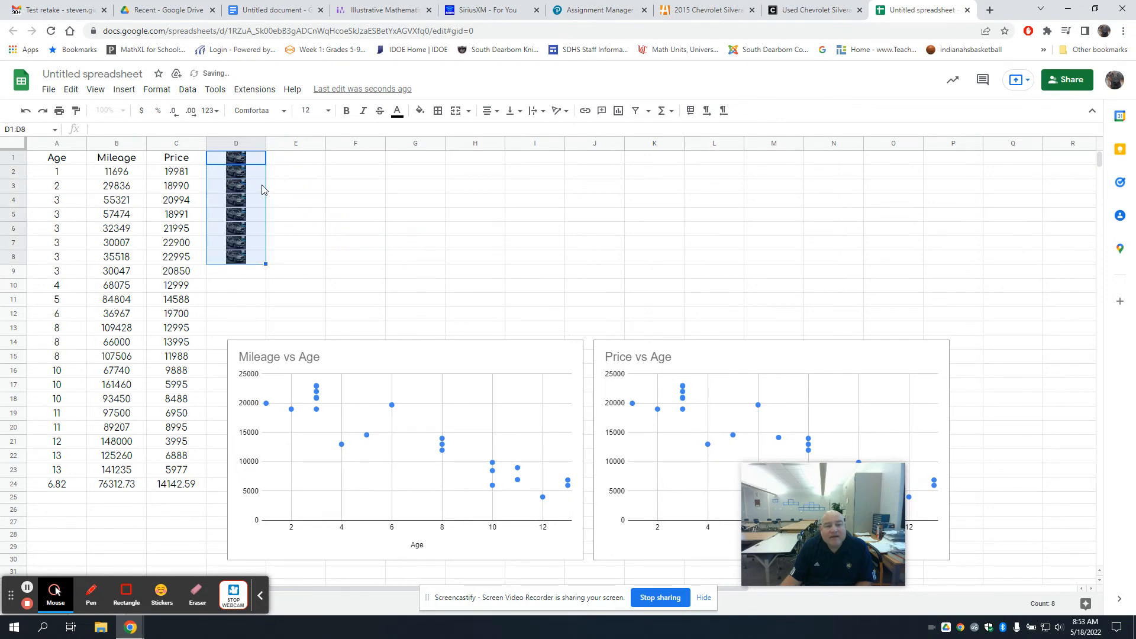
click(26, 111)
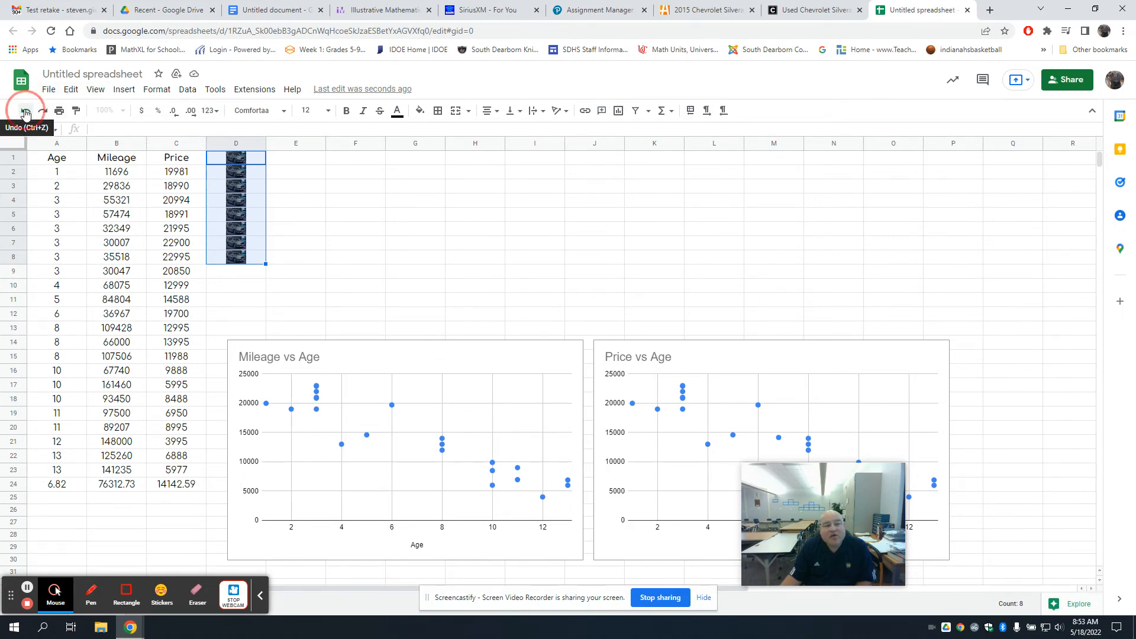
click(322, 215)
click(253, 160)
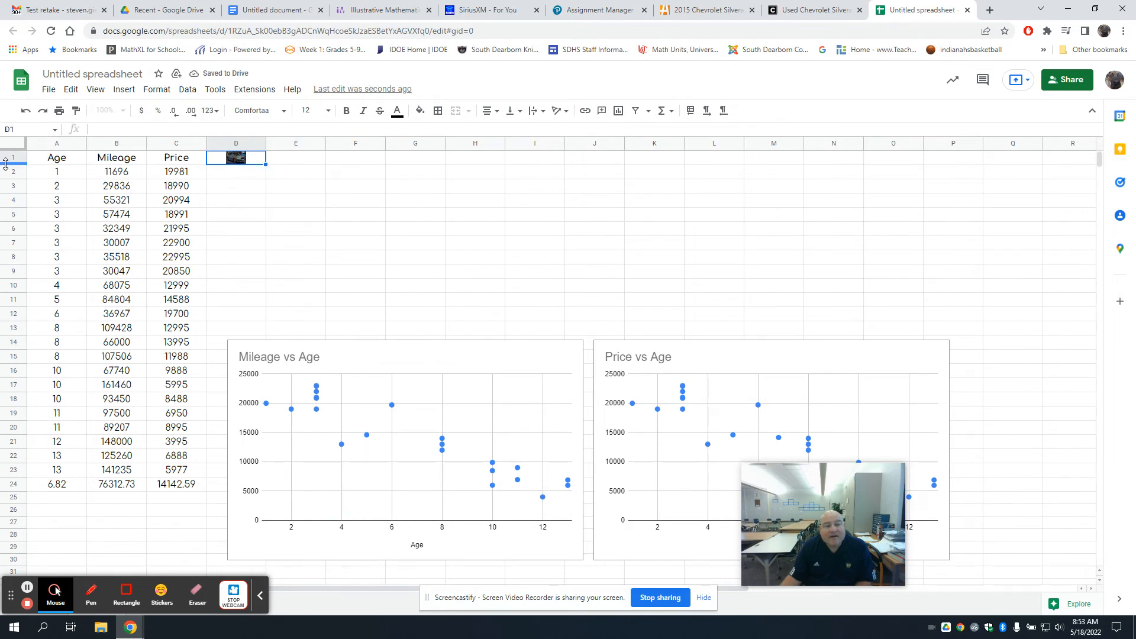
drag(7, 164, 9, 236)
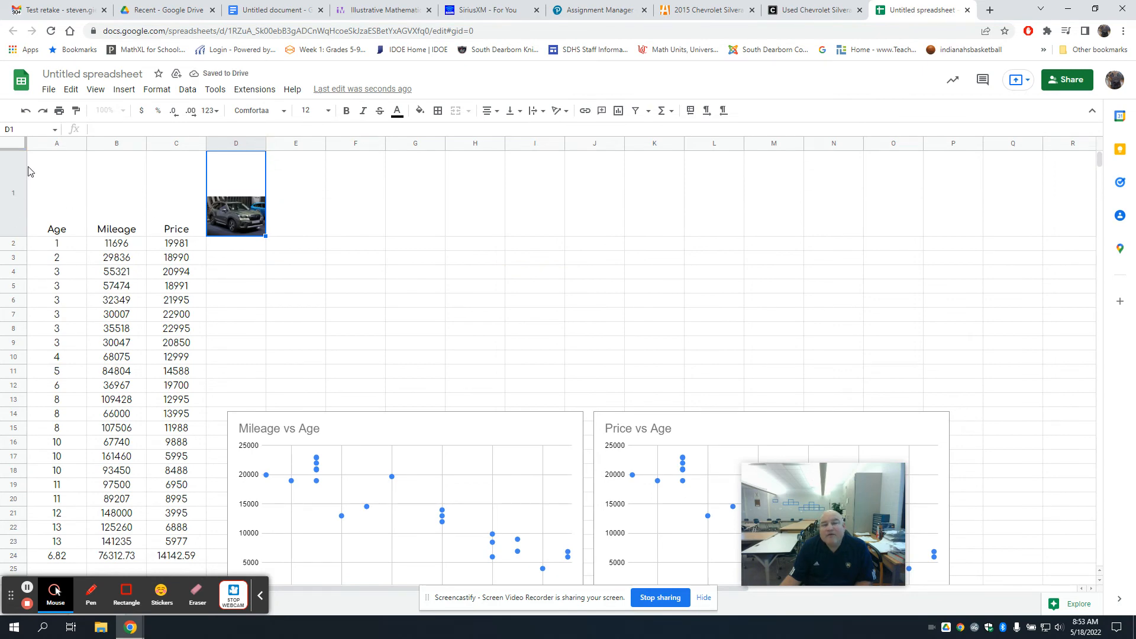
click(26, 111)
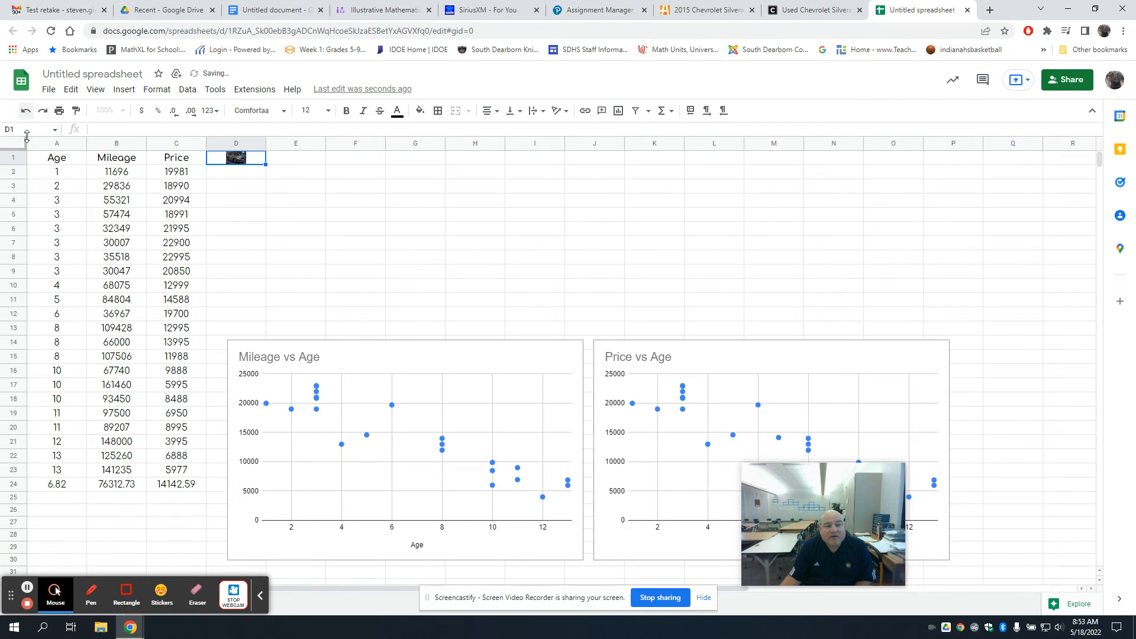
- Enlarge the picture in D1 by making row 1 about three and a half data rows tall and column D about half again as wide
click(17, 171)
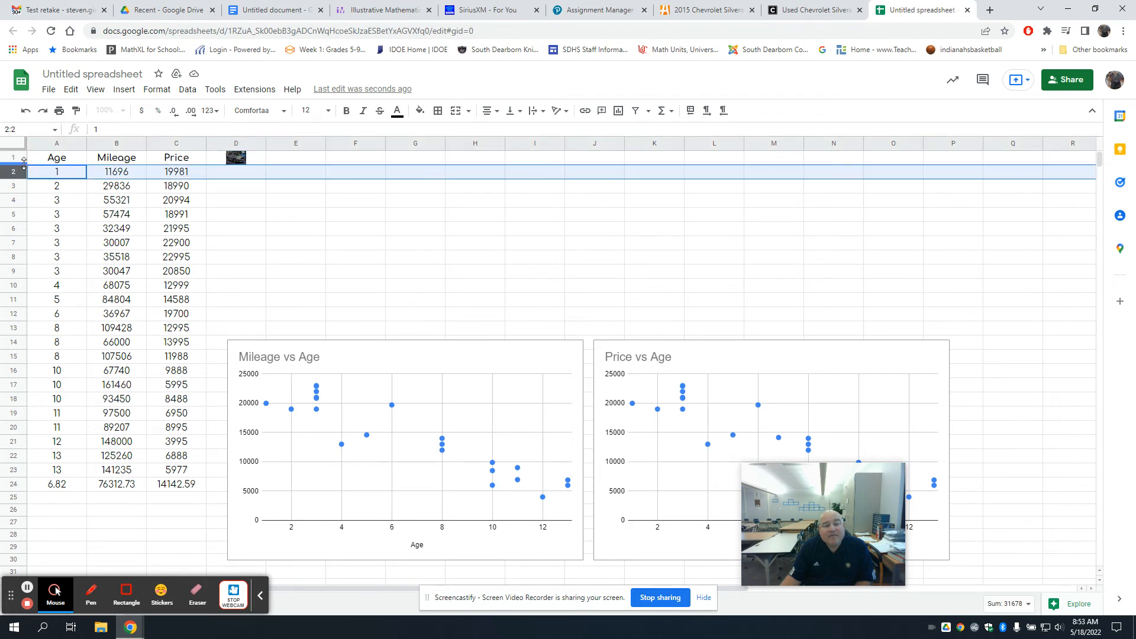
drag(23, 164, 22, 200)
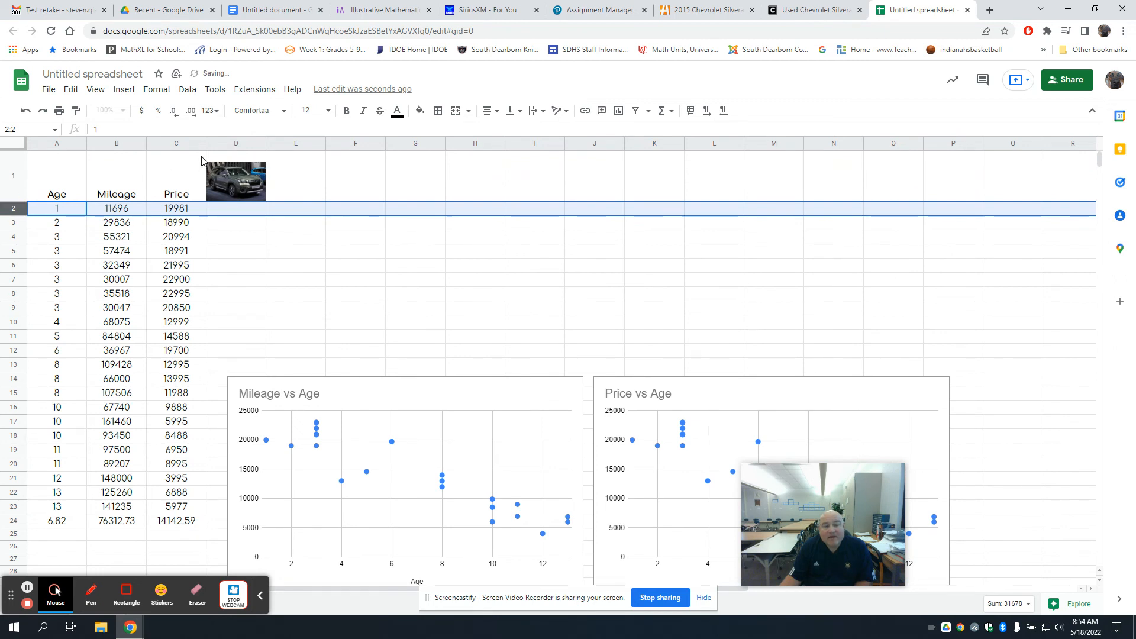
drag(265, 144, 296, 144)
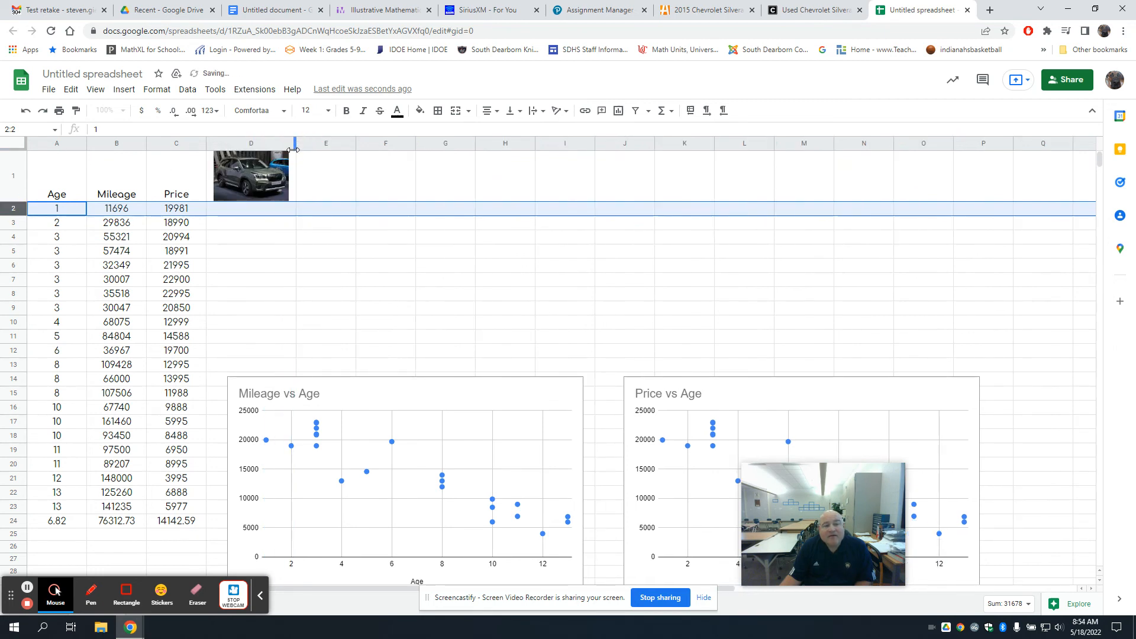
click(273, 253)
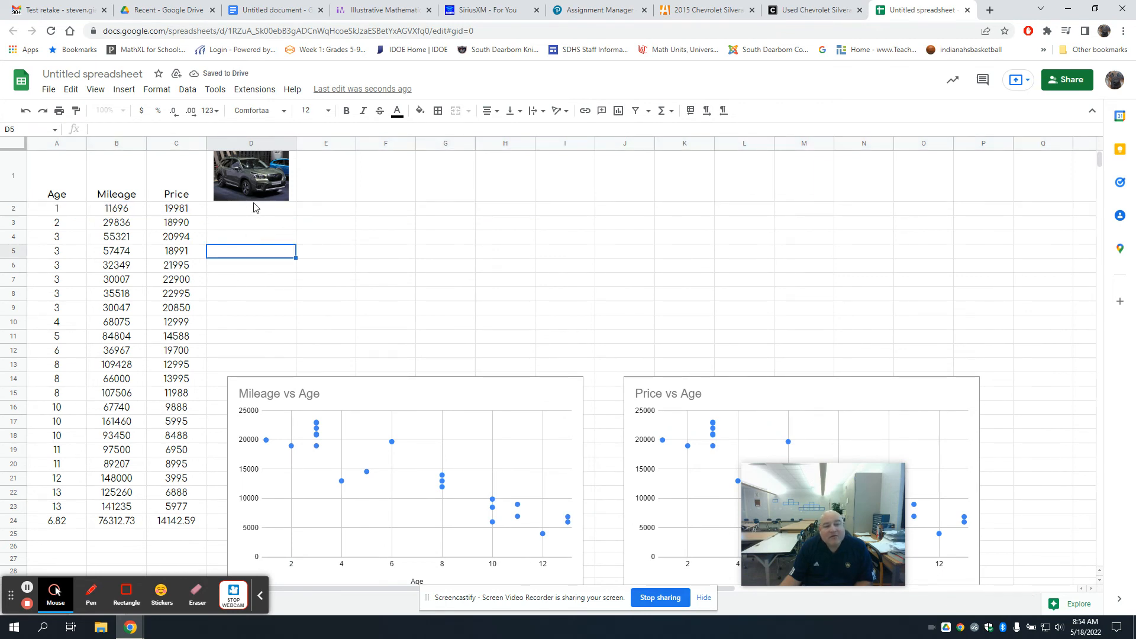
- Move the Mileage vs Age chart up beneath the car picture near row 2 and align the Price vs Age chart beside it
drag(353, 394, 370, 359)
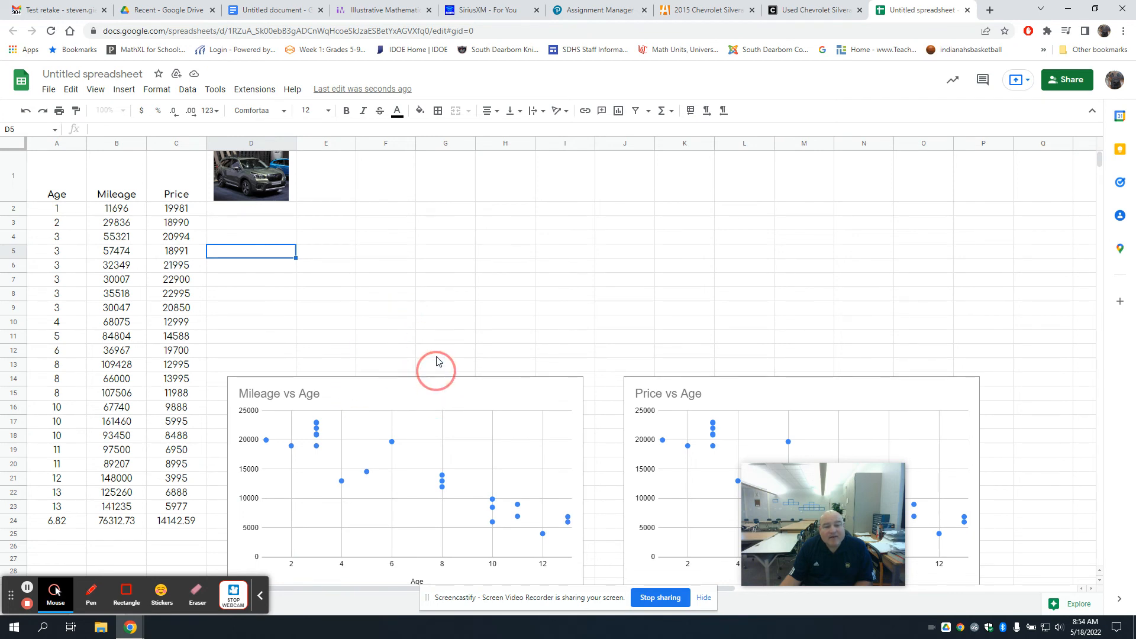
click(374, 328)
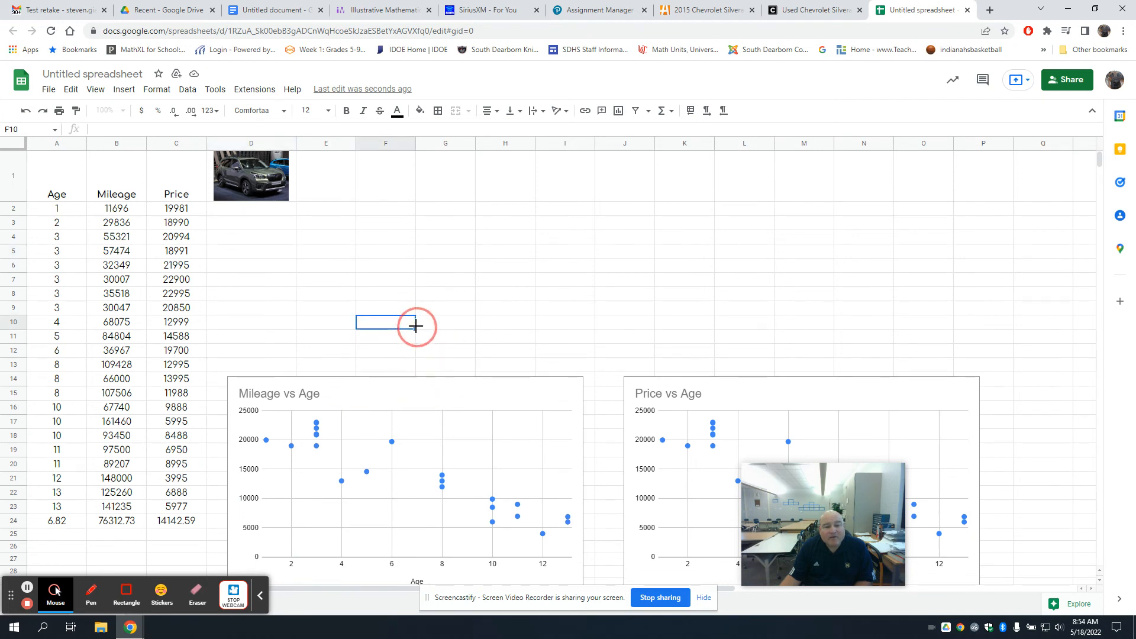
drag(411, 426, 395, 204)
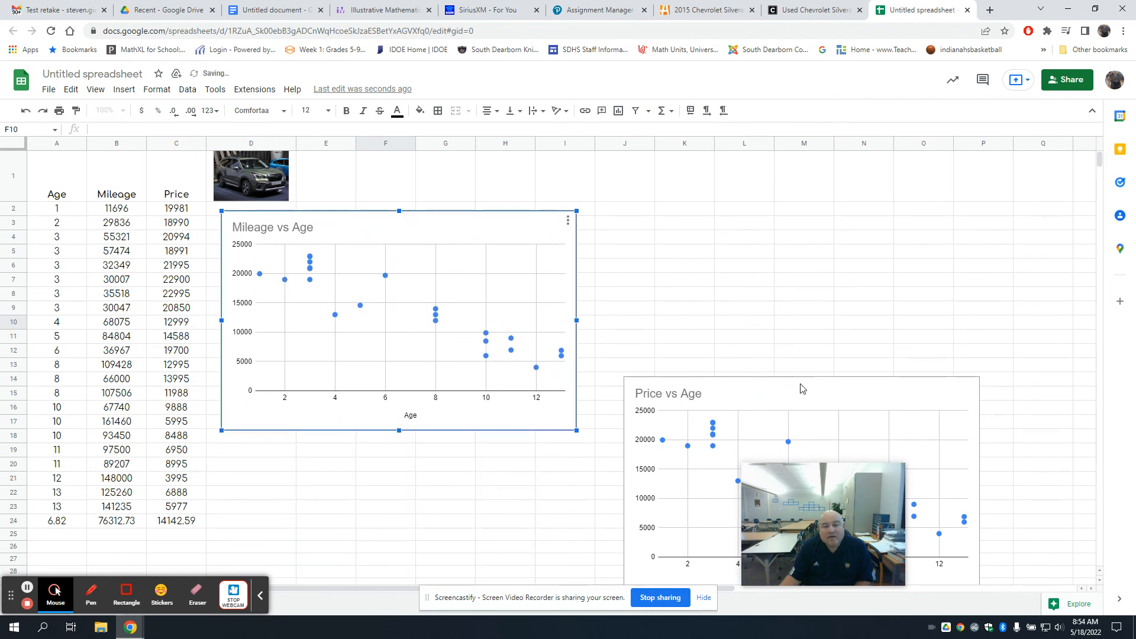
drag(803, 388, 751, 229)
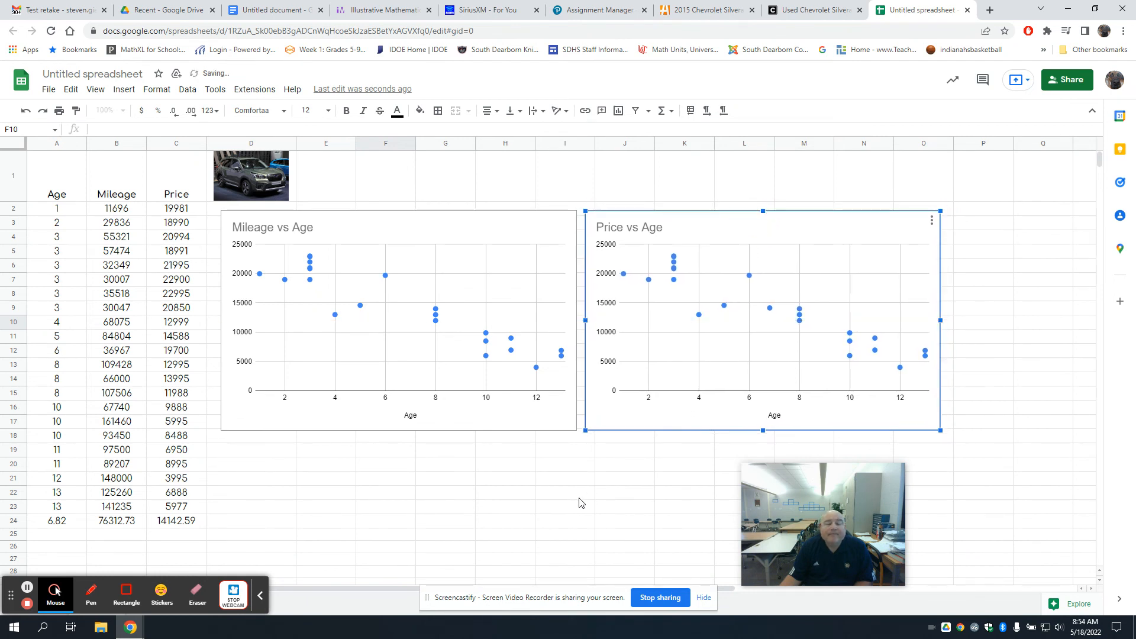